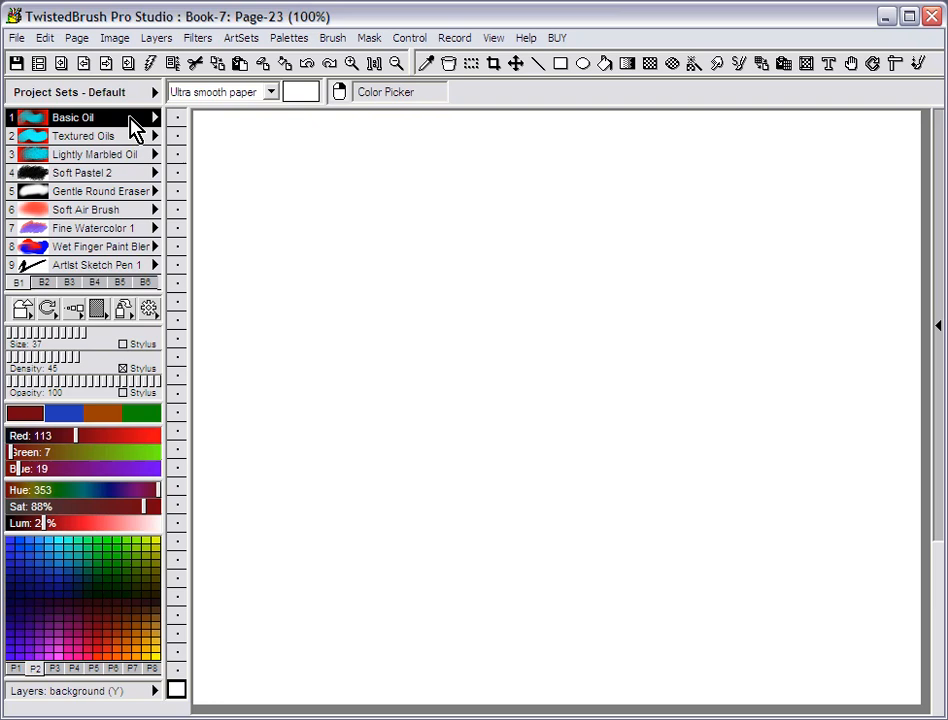
# Step: Select the Soft Pastel 2 brush and paint a thick dark red patch in the upper-left part of the page
pyautogui.click(130, 145)
pyautogui.click(131, 121)
pyautogui.click(130, 175)
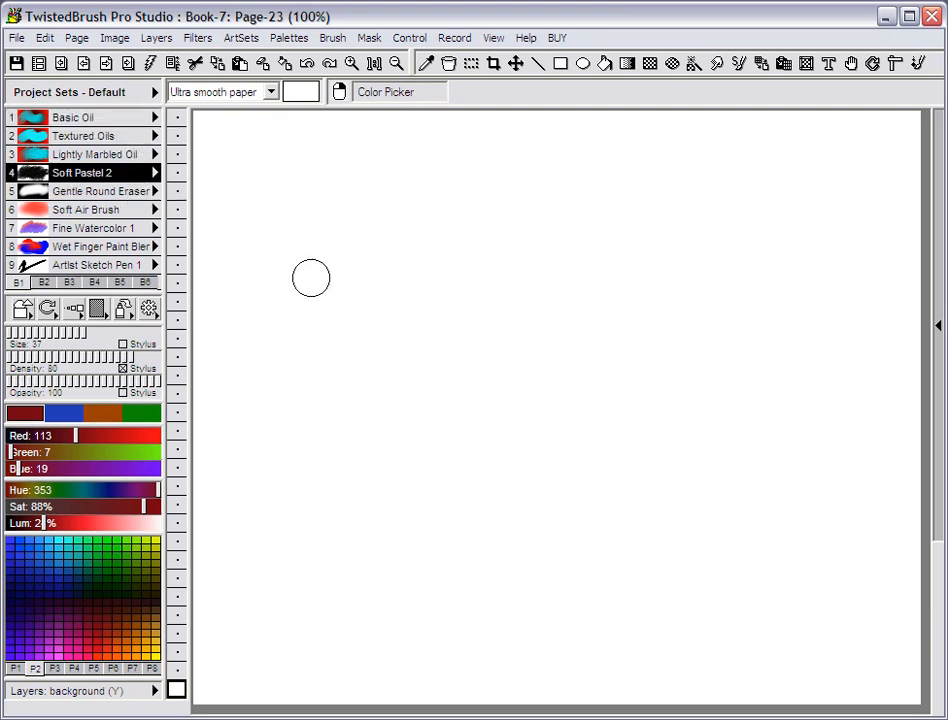
pyautogui.moveTo(414, 277)
pyautogui.mouseDown()
pyautogui.moveTo(489, 264)
pyautogui.moveTo(504, 209)
pyautogui.moveTo(325, 305)
pyautogui.mouseUp()
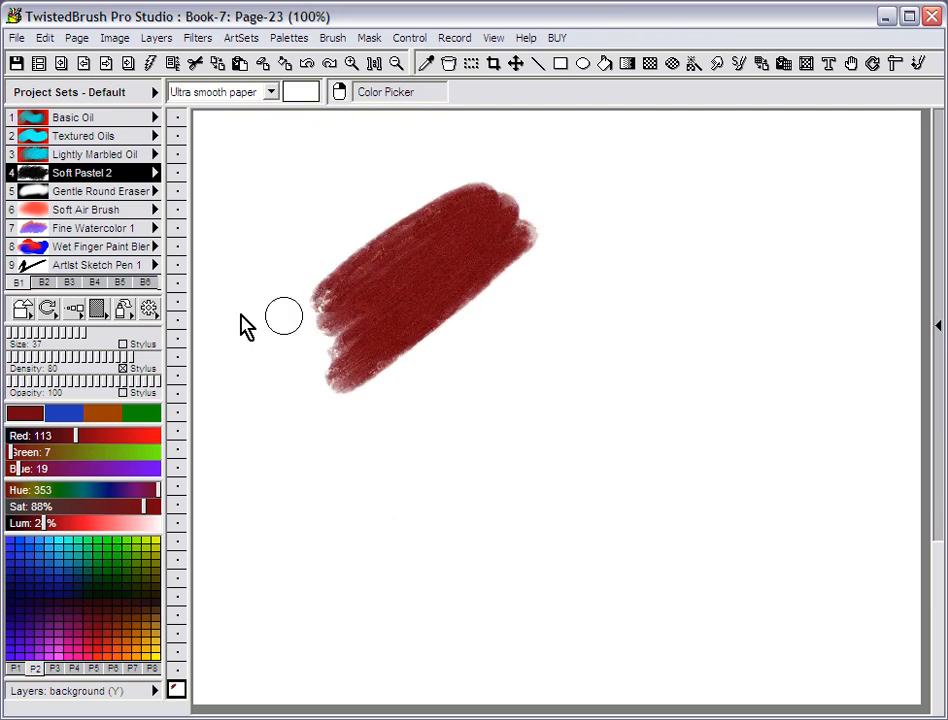
# Step: Apply a Round Flat shape from the Shapes - Basic set to the pastel brush and paint several flat strokes beside the patch
pyautogui.click(22, 314)
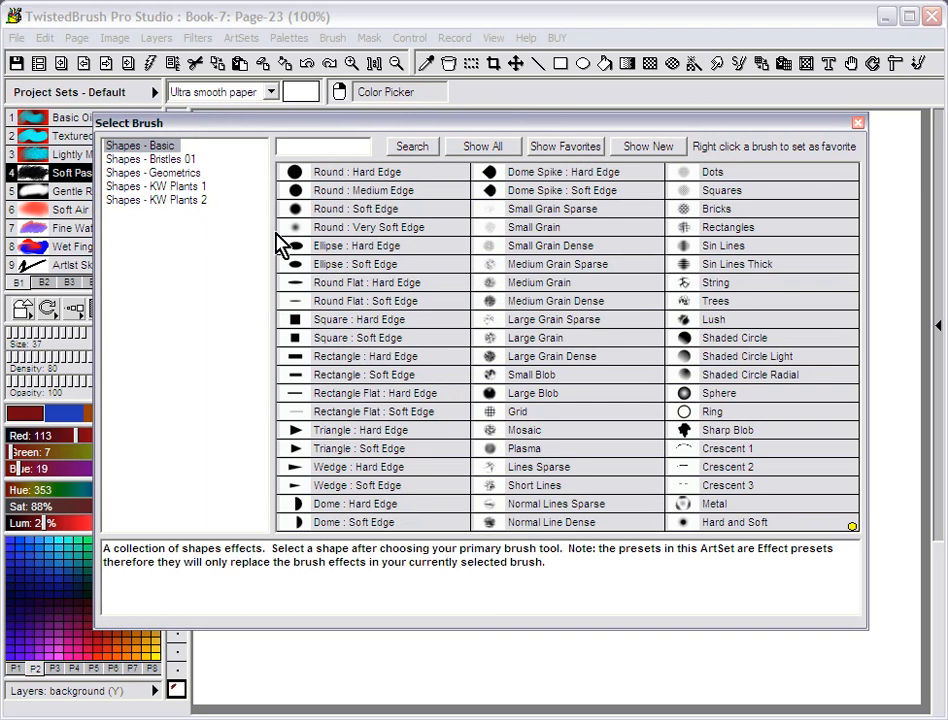
pyautogui.click(188, 160)
pyautogui.click(192, 174)
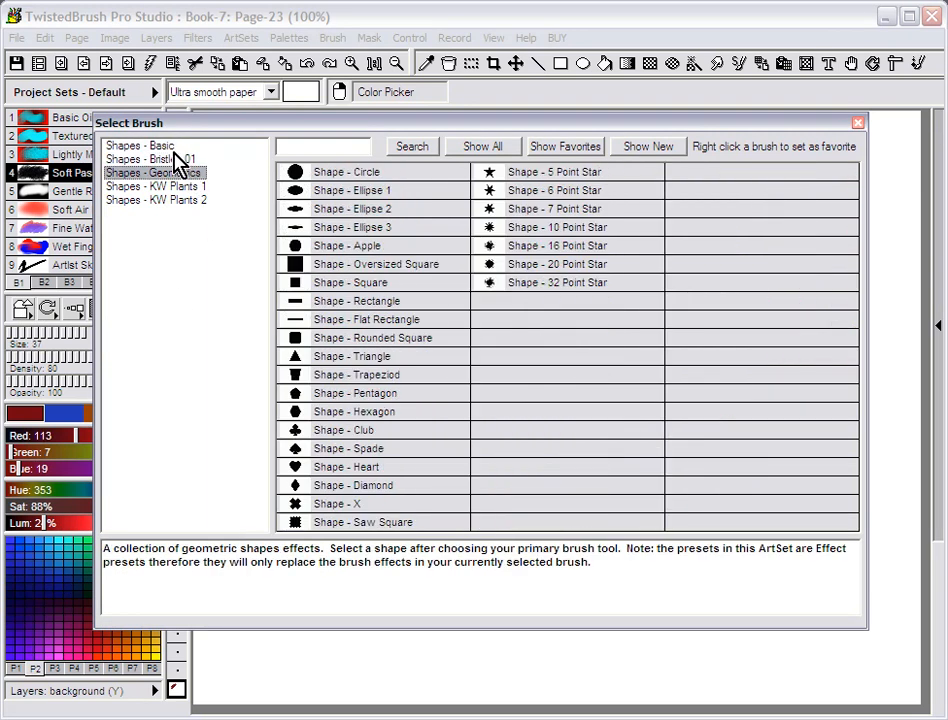
pyautogui.click(175, 149)
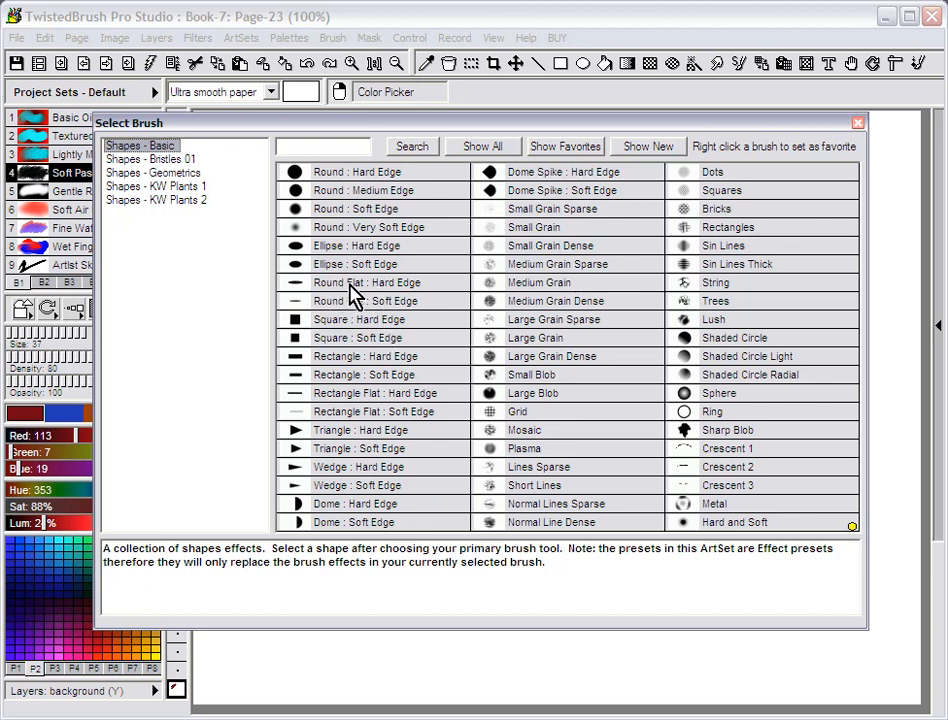
pyautogui.doubleClick(405, 297)
pyautogui.moveTo(451, 394)
pyautogui.mouseDown()
pyautogui.moveTo(656, 375)
pyautogui.moveTo(567, 373)
pyautogui.moveTo(643, 289)
pyautogui.moveTo(635, 305)
pyautogui.mouseUp()
pyautogui.moveTo(586, 449)
pyautogui.mouseDown()
pyautogui.moveTo(453, 436)
pyautogui.moveTo(790, 365)
pyautogui.mouseUp()
pyautogui.moveTo(475, 245)
pyautogui.mouseDown()
pyautogui.moveTo(599, 209)
pyautogui.moveTo(790, 190)
pyautogui.mouseUp()
# Step: Change the brush shape to Triangle : Soft Edge and paint a short diagonal stroke and a dab below the first patch
pyautogui.click(23, 309)
pyautogui.click(355, 449)
pyautogui.moveTo(305, 495)
pyautogui.mouseDown()
pyautogui.moveTo(366, 420)
pyautogui.moveTo(328, 461)
pyautogui.mouseUp()
pyautogui.click(250, 368)
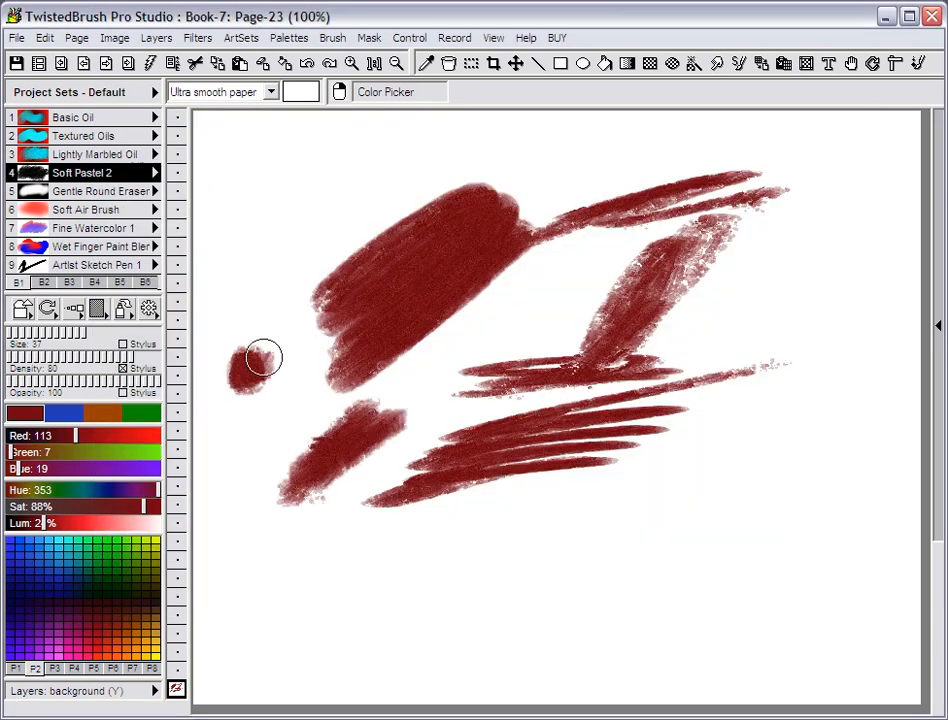
# Step: Change the brush shape to Round Flat : Hard Edge and paint diagonal and thin horizontal strokes across the page
pyautogui.click(27, 312)
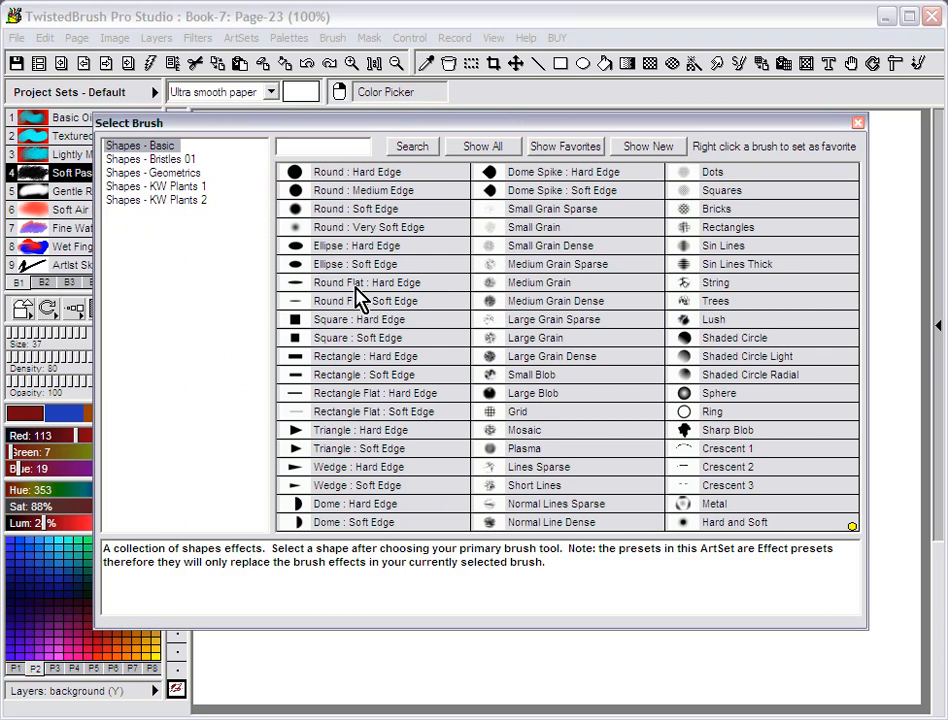
pyautogui.click(362, 285)
pyautogui.moveTo(698, 497)
pyautogui.mouseDown()
pyautogui.moveTo(514, 529)
pyautogui.moveTo(787, 474)
pyautogui.moveTo(822, 414)
pyautogui.mouseUp()
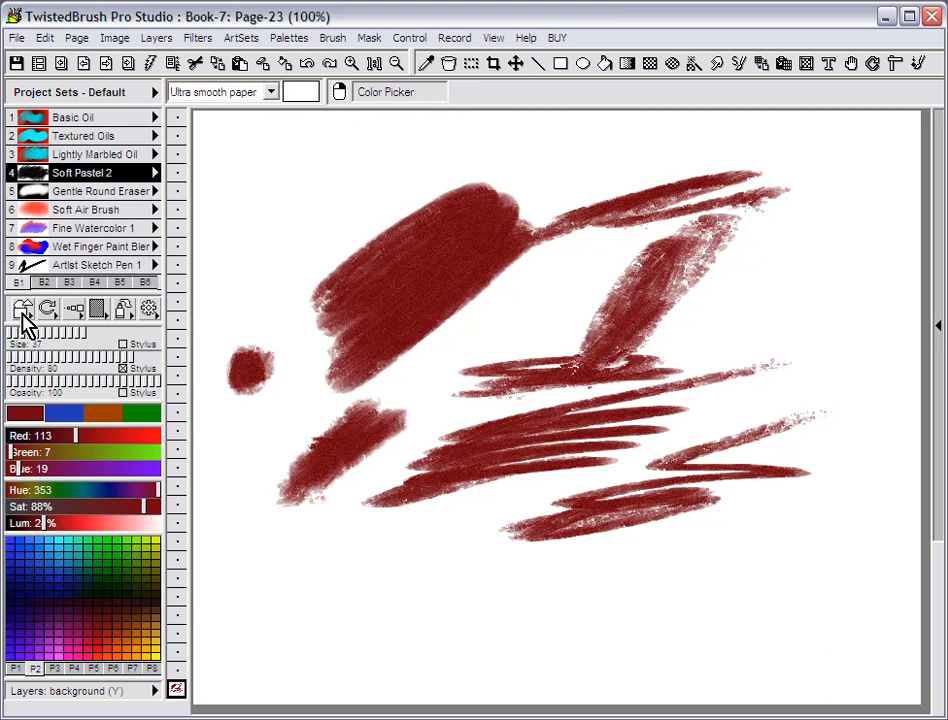
pyautogui.moveTo(255, 193); pyautogui.dragTo(432, 183)
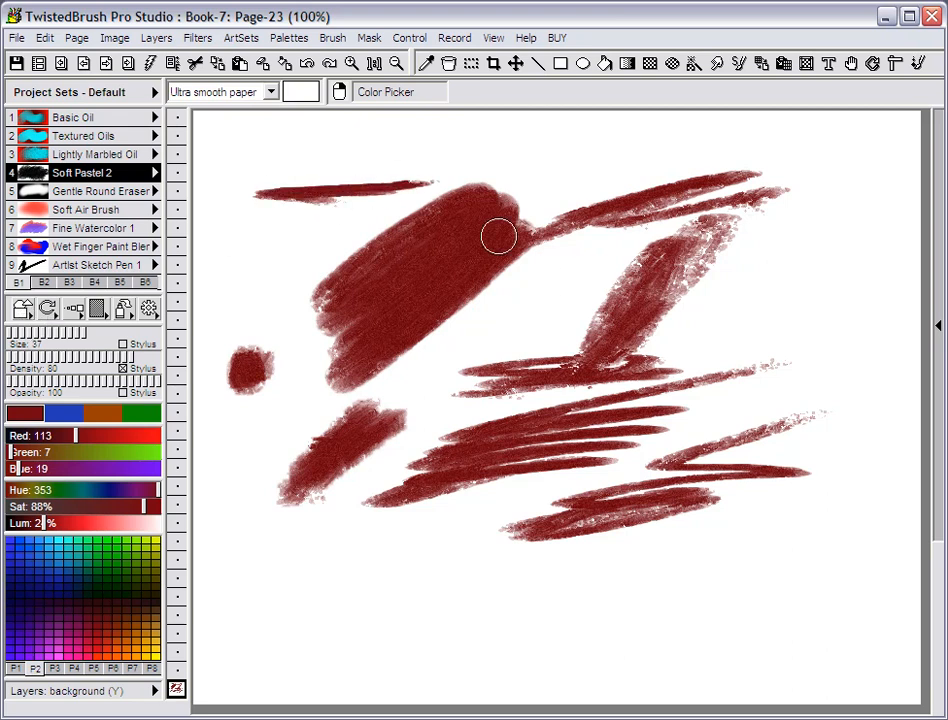
pyautogui.moveTo(808, 290)
pyautogui.mouseDown()
pyautogui.moveTo(694, 283)
pyautogui.moveTo(518, 293)
pyautogui.mouseUp()
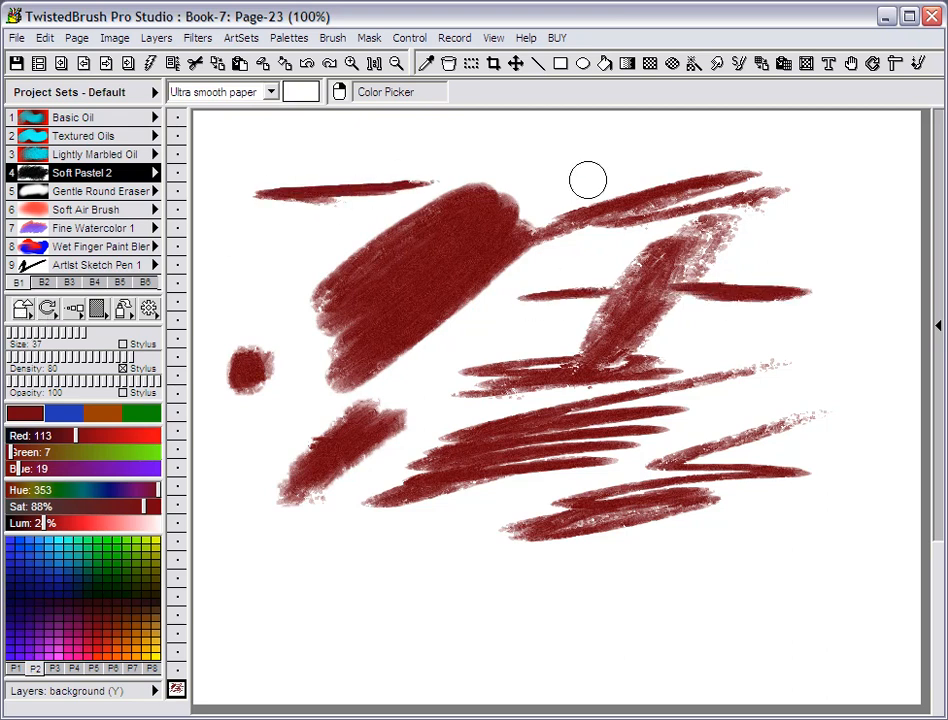
pyautogui.moveTo(548, 179); pyautogui.dragTo(633, 186)
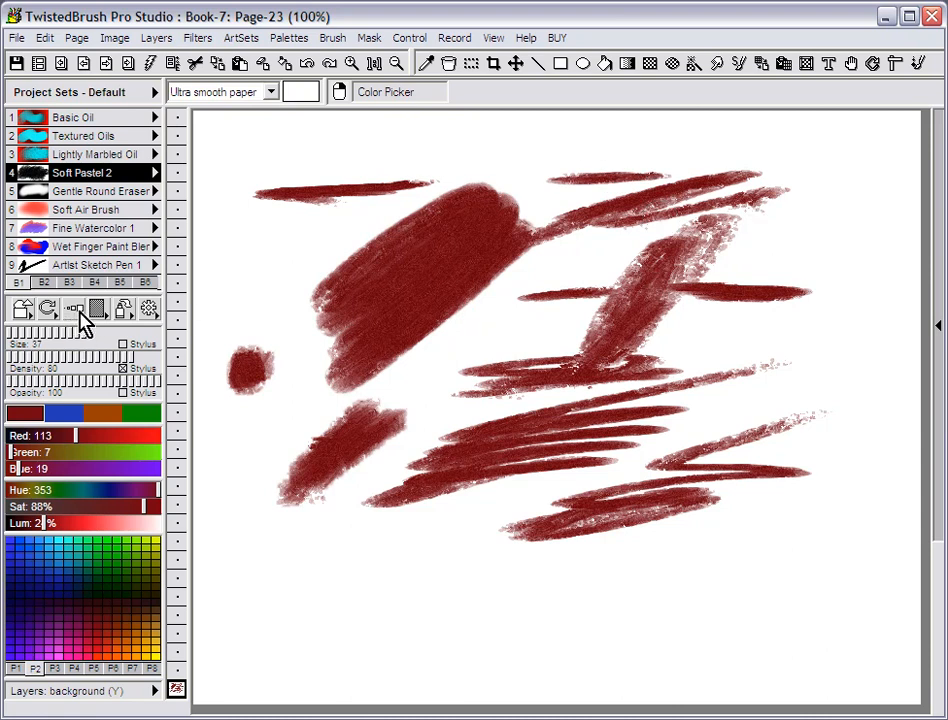
# Step: Activate the Rotate Brush tool, paint angled flat strokes, then paint wider ones with the brush size set to 68
pyautogui.click(877, 63)
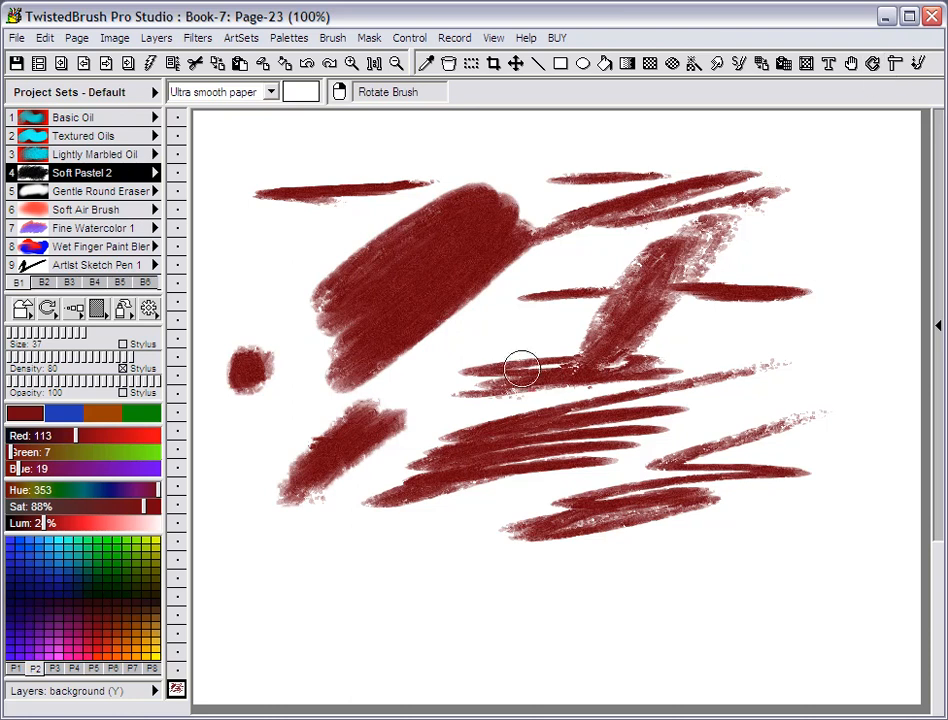
pyautogui.moveTo(497, 346)
pyautogui.mouseDown()
pyautogui.moveTo(593, 424)
pyautogui.moveTo(709, 460)
pyautogui.moveTo(703, 466)
pyautogui.moveTo(652, 391)
pyautogui.moveTo(710, 423)
pyautogui.moveTo(669, 383)
pyautogui.mouseUp()
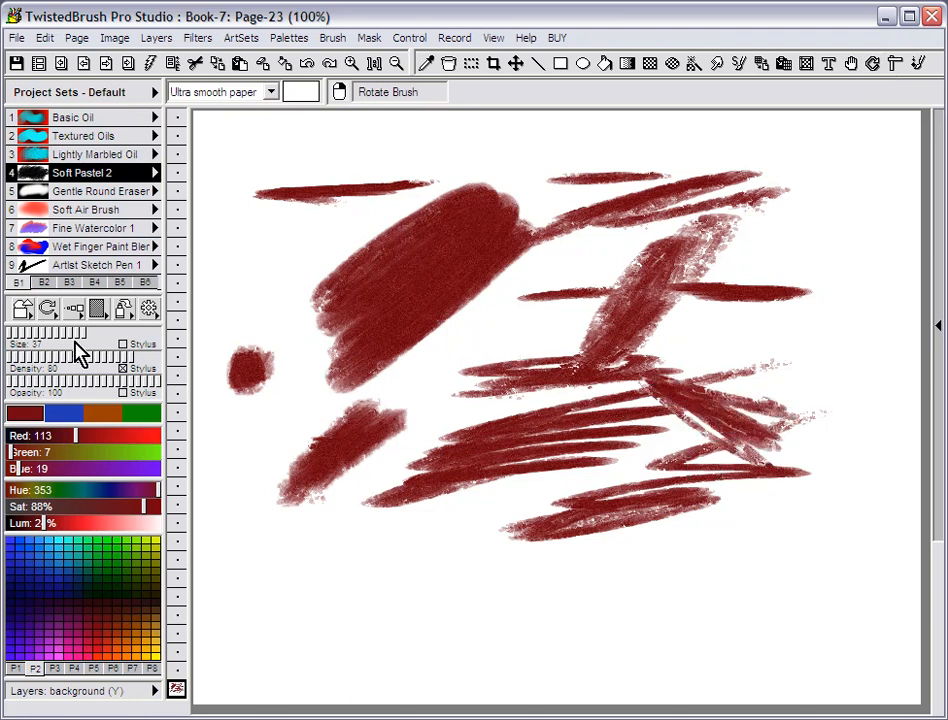
pyautogui.click(104, 333)
pyautogui.moveTo(390, 476)
pyautogui.mouseDown()
pyautogui.moveTo(432, 518)
pyautogui.moveTo(610, 548)
pyautogui.mouseUp()
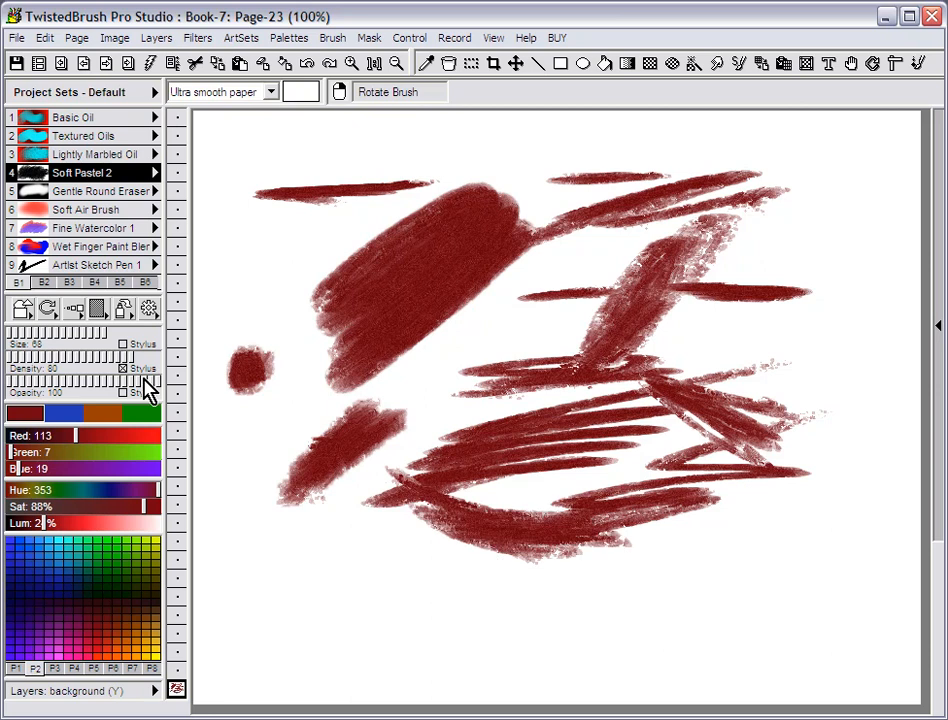
# Step: Set the brush rotation to 240 Degrees and paint long strokes crossing the existing marks
pyautogui.click(49, 313)
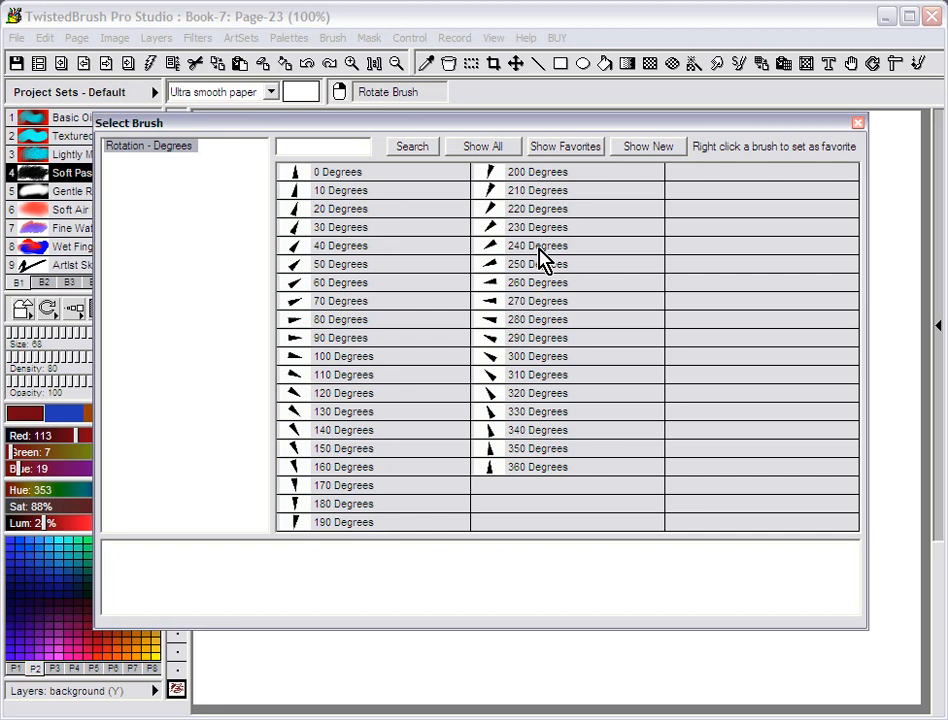
pyautogui.click(539, 250)
pyautogui.moveTo(760, 298)
pyautogui.mouseDown()
pyautogui.moveTo(673, 345)
pyautogui.moveTo(611, 400)
pyautogui.mouseUp()
pyautogui.moveTo(508, 403)
pyautogui.mouseDown()
pyautogui.moveTo(353, 500)
pyautogui.moveTo(781, 495)
pyautogui.moveTo(470, 298)
pyautogui.mouseUp()
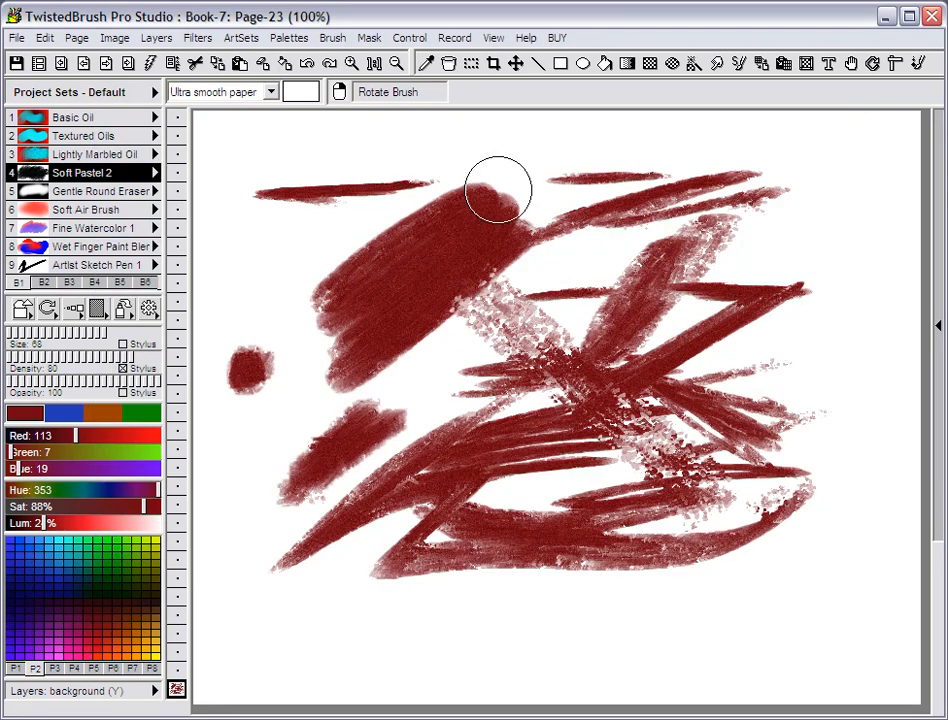
# Step: Set the brush size to the 100 Pixel preset and paint broad dark red strokes over the drawing
pyautogui.click(80, 314)
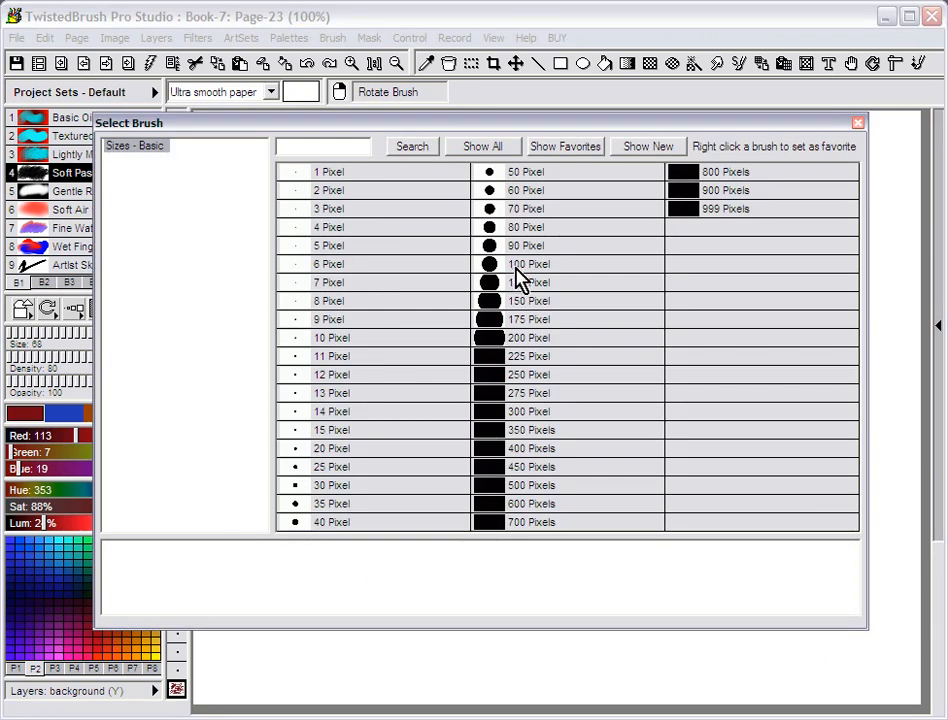
pyautogui.click(529, 268)
pyautogui.moveTo(410, 281)
pyautogui.mouseDown()
pyautogui.moveTo(332, 248)
pyautogui.moveTo(697, 203)
pyautogui.moveTo(440, 474)
pyautogui.moveTo(599, 504)
pyautogui.moveTo(440, 400)
pyautogui.mouseUp()
# Step: Pick Old Gold from the golds color set and paint broad strokes across the lower part of the drawing
pyautogui.click(139, 310)
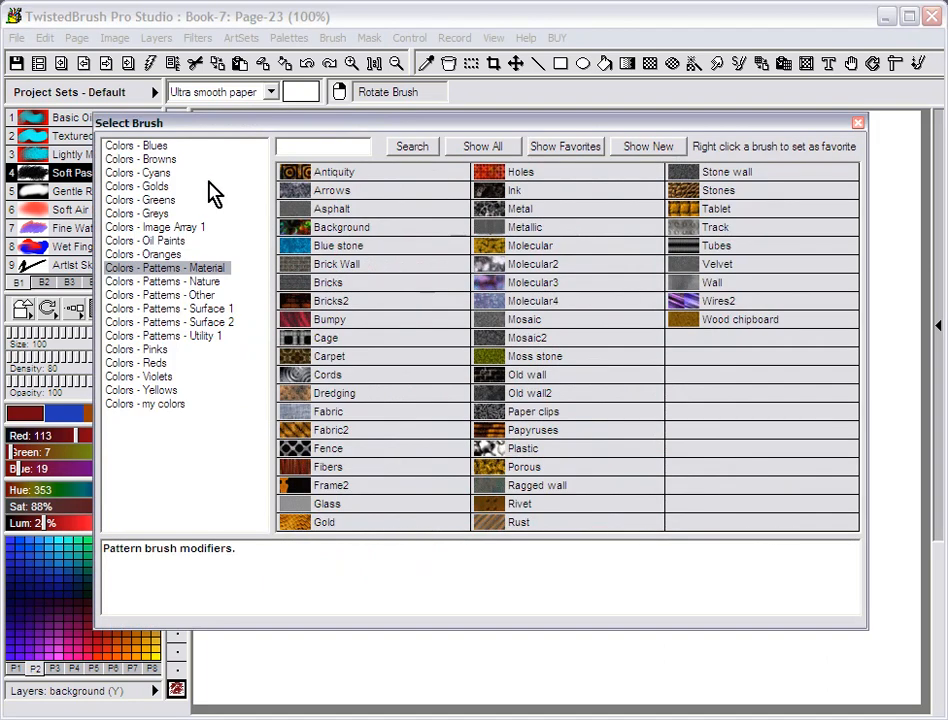
pyautogui.click(172, 160)
pyautogui.click(166, 186)
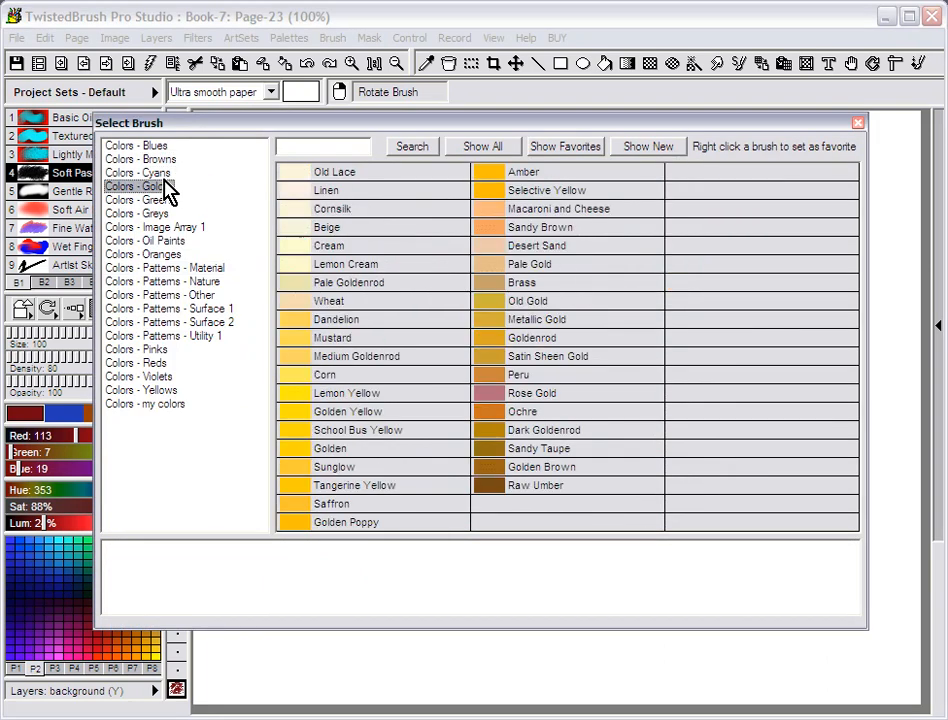
pyautogui.click(555, 302)
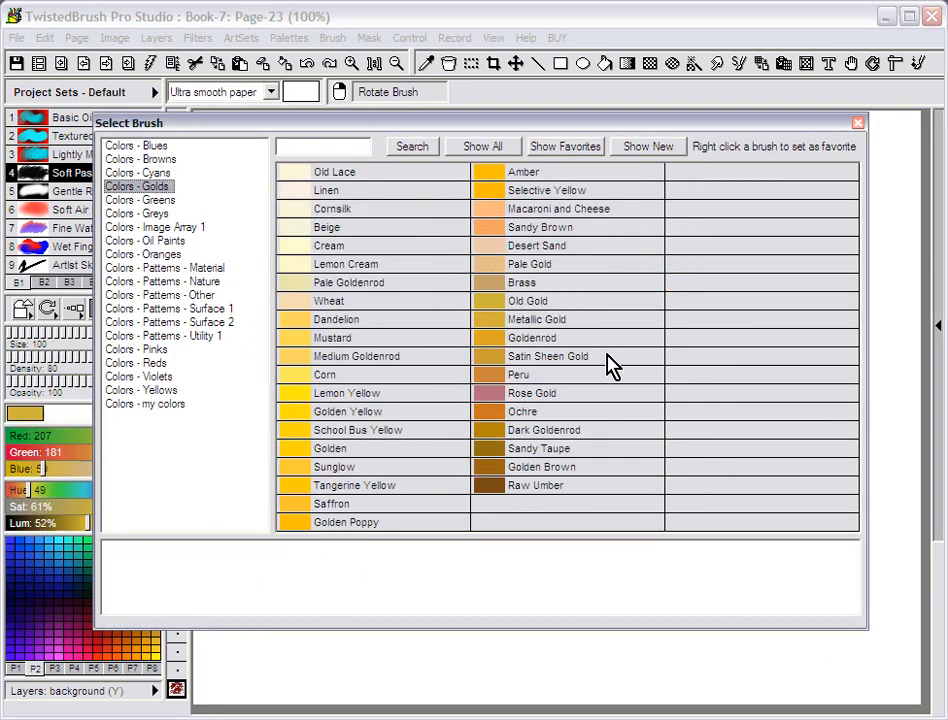
pyautogui.moveTo(698, 470)
pyautogui.mouseDown()
pyautogui.moveTo(738, 540)
pyautogui.moveTo(618, 567)
pyautogui.moveTo(340, 430)
pyautogui.mouseUp()
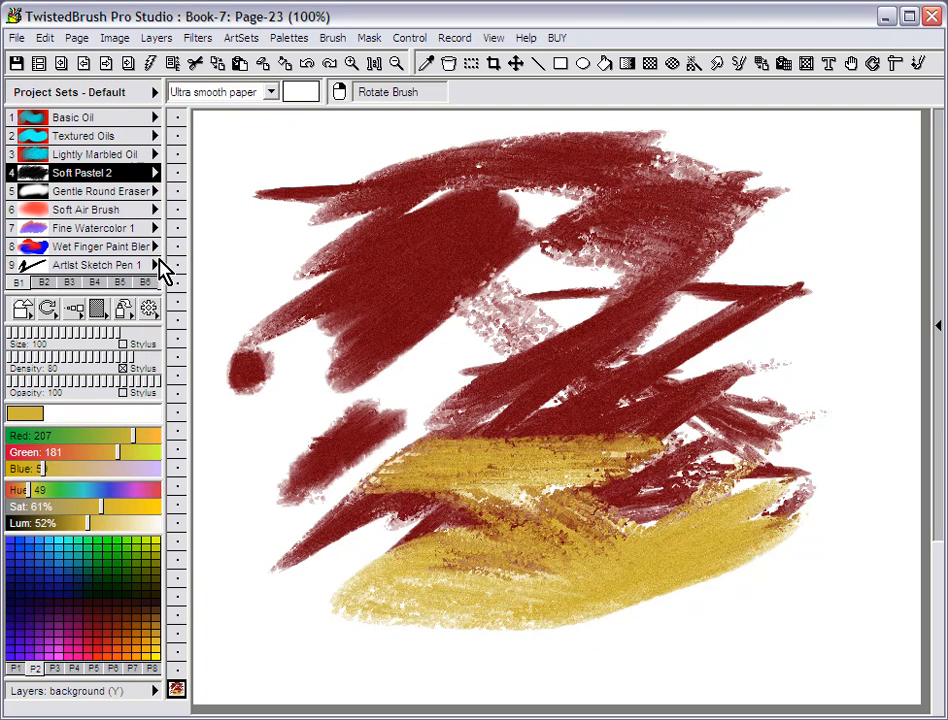
# Step: Pick Ivory Black from the oil paints color set and paint broad strokes over the red area
pyautogui.click(125, 314)
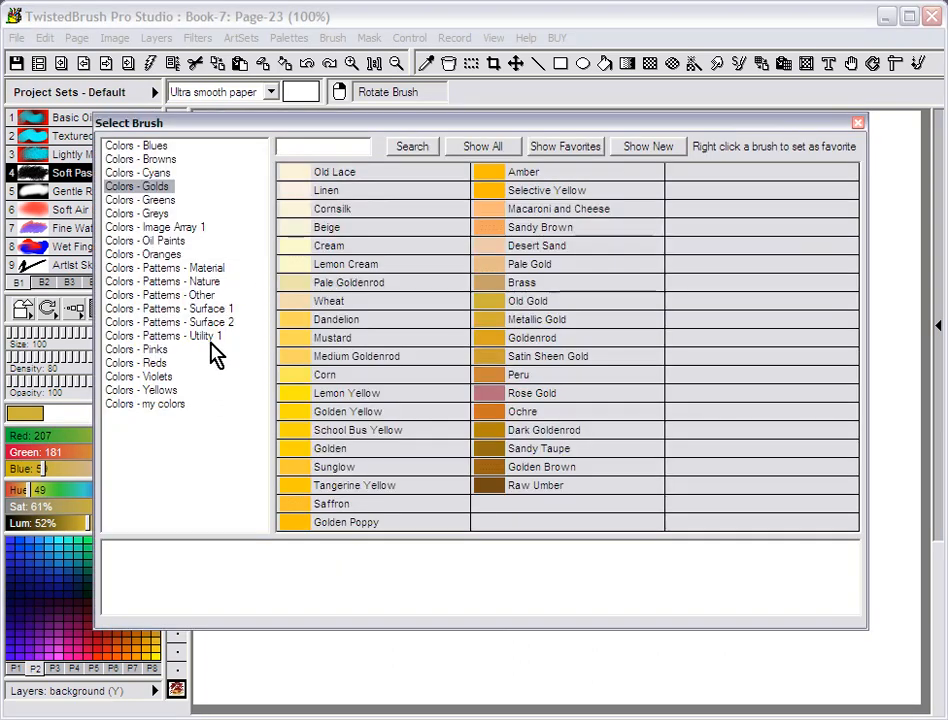
pyautogui.click(174, 243)
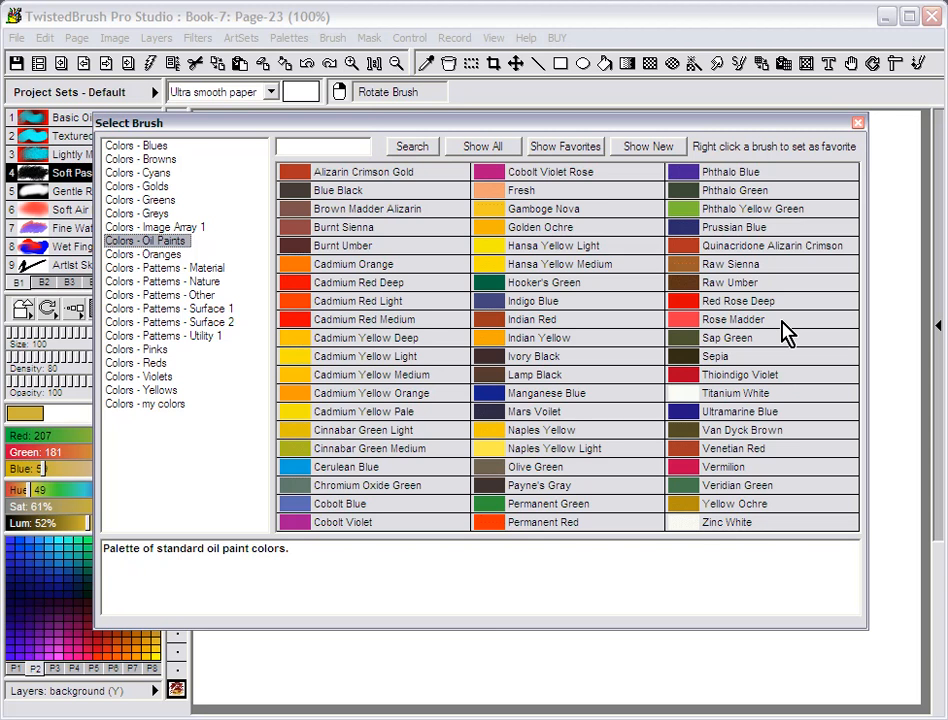
pyautogui.click(540, 367)
pyautogui.moveTo(529, 370)
pyautogui.mouseDown()
pyautogui.moveTo(508, 360)
pyautogui.moveTo(529, 237)
pyautogui.moveTo(403, 412)
pyautogui.moveTo(719, 345)
pyautogui.moveTo(398, 212)
pyautogui.moveTo(339, 355)
pyautogui.moveTo(210, 318)
pyautogui.mouseUp()
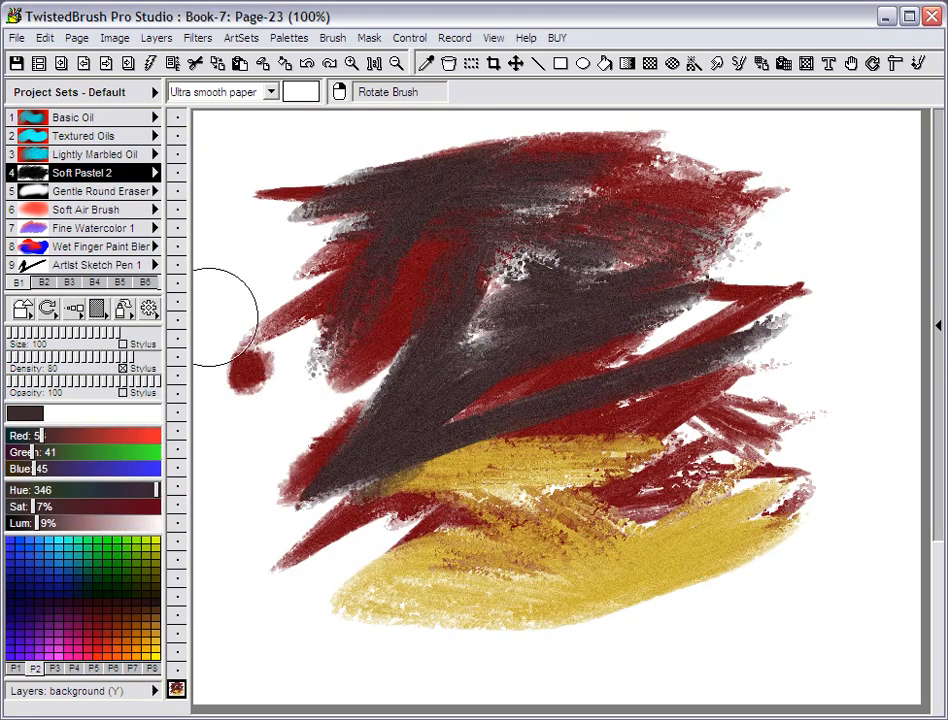
# Step: Choose the Fabric2 pattern from the material patterns set as brush color and paint patterned strokes over the drawing
pyautogui.click(124, 316)
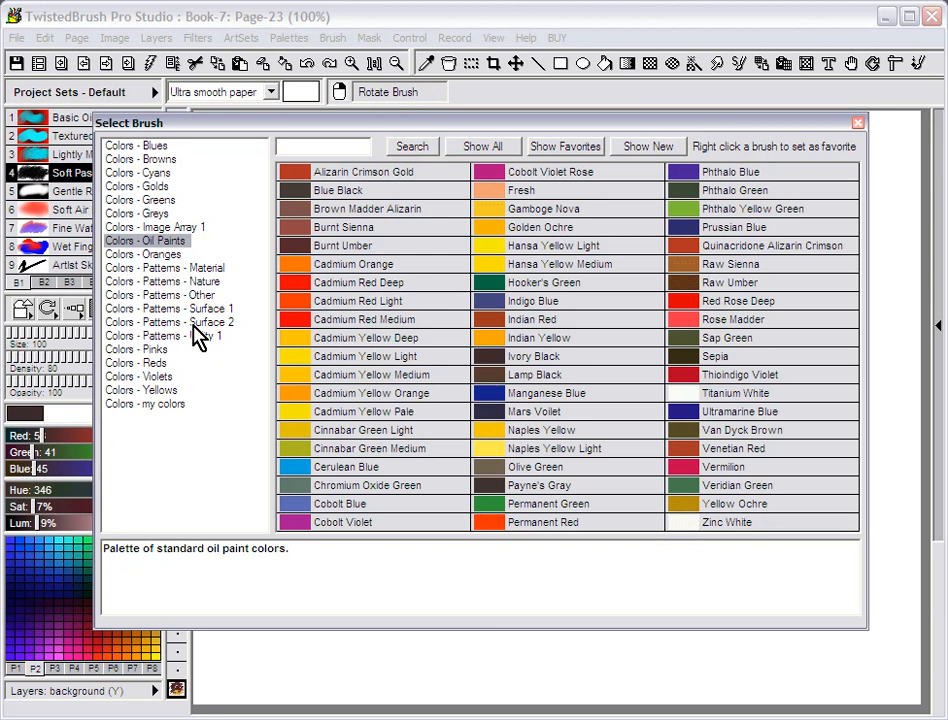
pyautogui.click(181, 268)
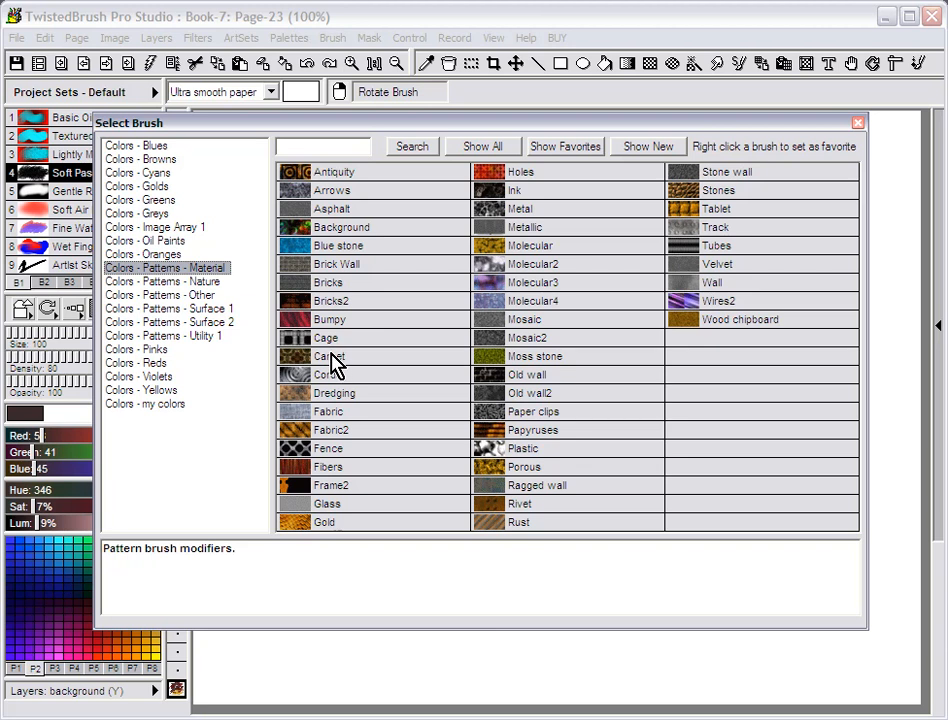
pyautogui.click(336, 432)
pyautogui.moveTo(622, 488)
pyautogui.mouseDown()
pyautogui.moveTo(797, 219)
pyautogui.moveTo(437, 334)
pyautogui.moveTo(375, 320)
pyautogui.moveTo(326, 221)
pyautogui.moveTo(351, 180)
pyautogui.moveTo(266, 485)
pyautogui.moveTo(415, 340)
pyautogui.moveTo(290, 548)
pyautogui.moveTo(557, 595)
pyautogui.moveTo(621, 395)
pyautogui.moveTo(640, 453)
pyautogui.moveTo(657, 465)
pyautogui.moveTo(625, 418)
pyautogui.moveTo(834, 309)
pyautogui.moveTo(828, 392)
pyautogui.moveTo(860, 596)
pyautogui.moveTo(822, 513)
pyautogui.moveTo(610, 416)
pyautogui.moveTo(474, 319)
pyautogui.moveTo(355, 276)
pyautogui.moveTo(303, 213)
pyautogui.mouseUp()
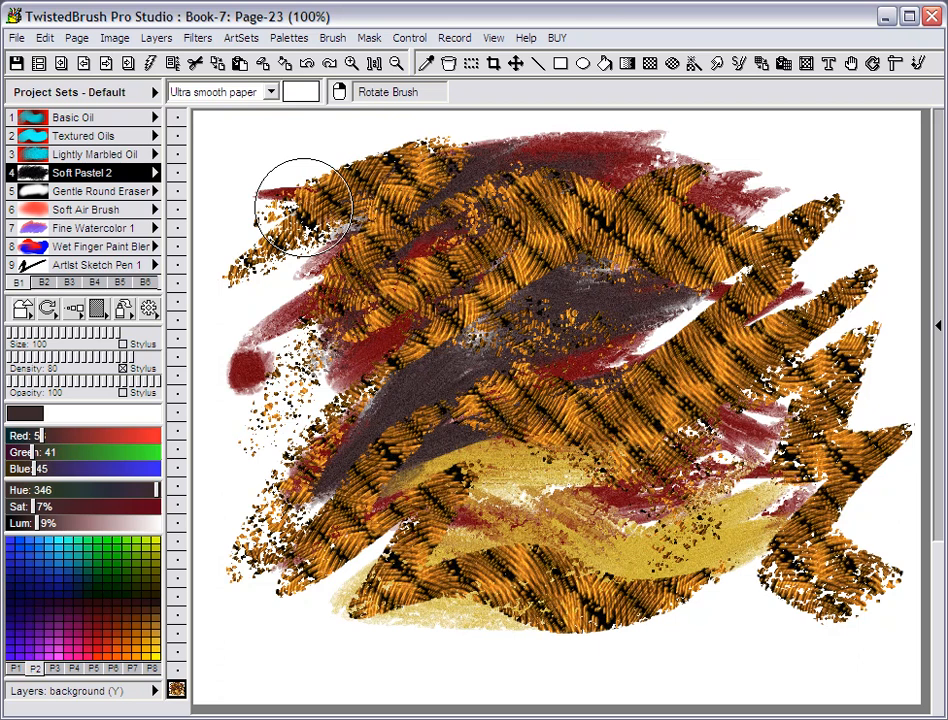
# Step: Clear the page, select the Textured Oils brush and paint a dark patch of adjoining strokes
pyautogui.click(264, 66)
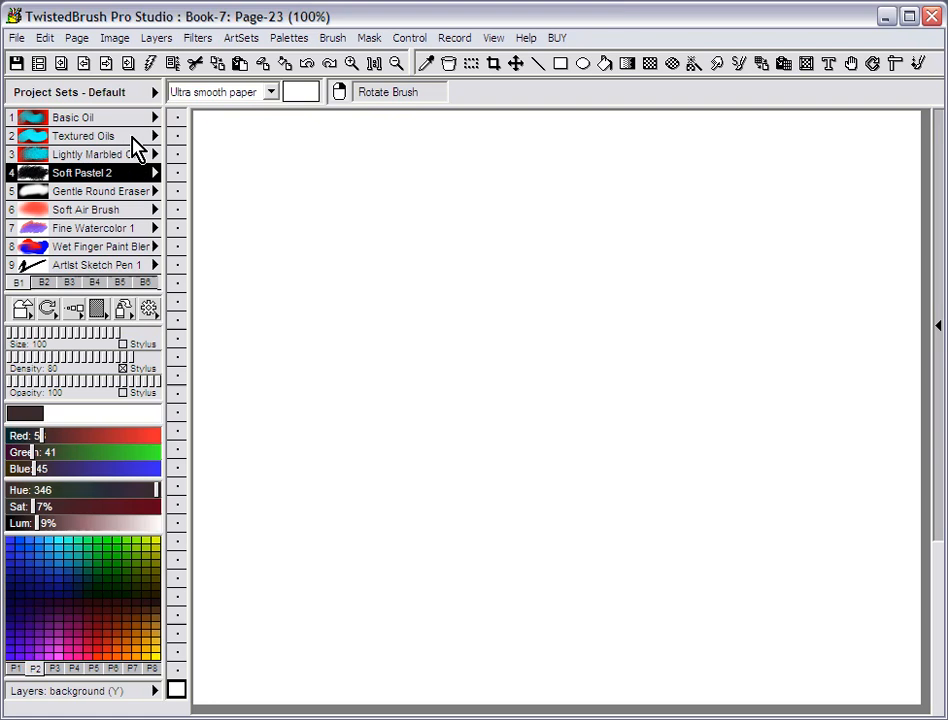
pyautogui.press('2')
pyautogui.moveTo(415, 212)
pyautogui.mouseDown()
pyautogui.moveTo(387, 381)
pyautogui.moveTo(360, 218)
pyautogui.moveTo(490, 245)
pyautogui.moveTo(535, 313)
pyautogui.moveTo(565, 270)
pyautogui.mouseUp()
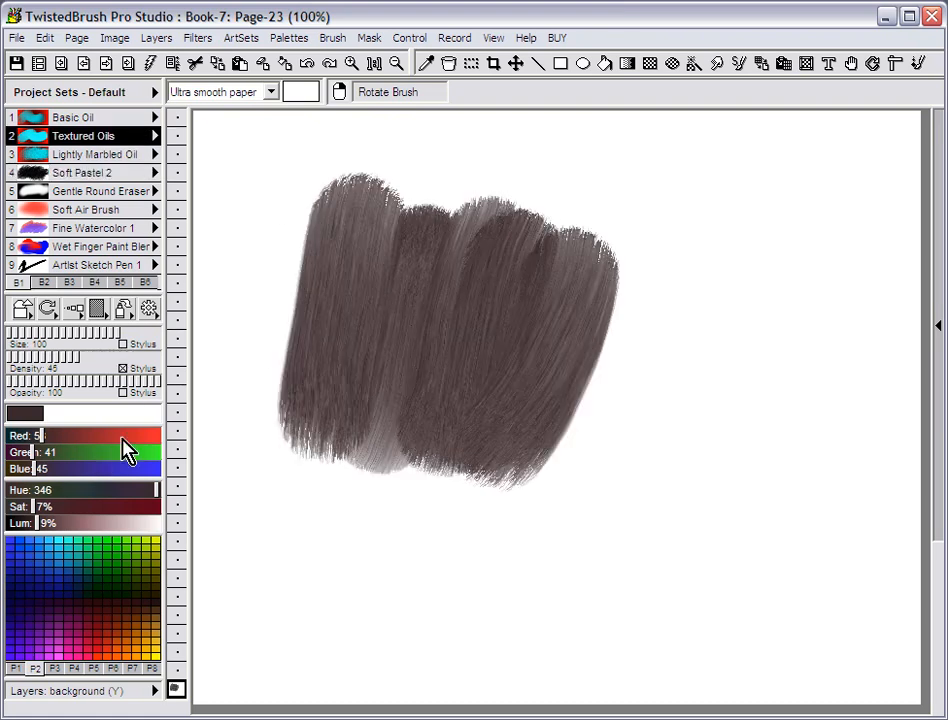
# Step: Set the color's red value to 255 and paint bright red strokes and dabs over and around the dark patch
pyautogui.moveTo(114, 437); pyautogui.dragTo(168, 436)
pyautogui.moveTo(580, 215)
pyautogui.mouseDown()
pyautogui.moveTo(540, 370)
pyautogui.moveTo(556, 364)
pyautogui.moveTo(423, 377)
pyautogui.moveTo(410, 440)
pyautogui.mouseUp()
pyautogui.click(122, 368)
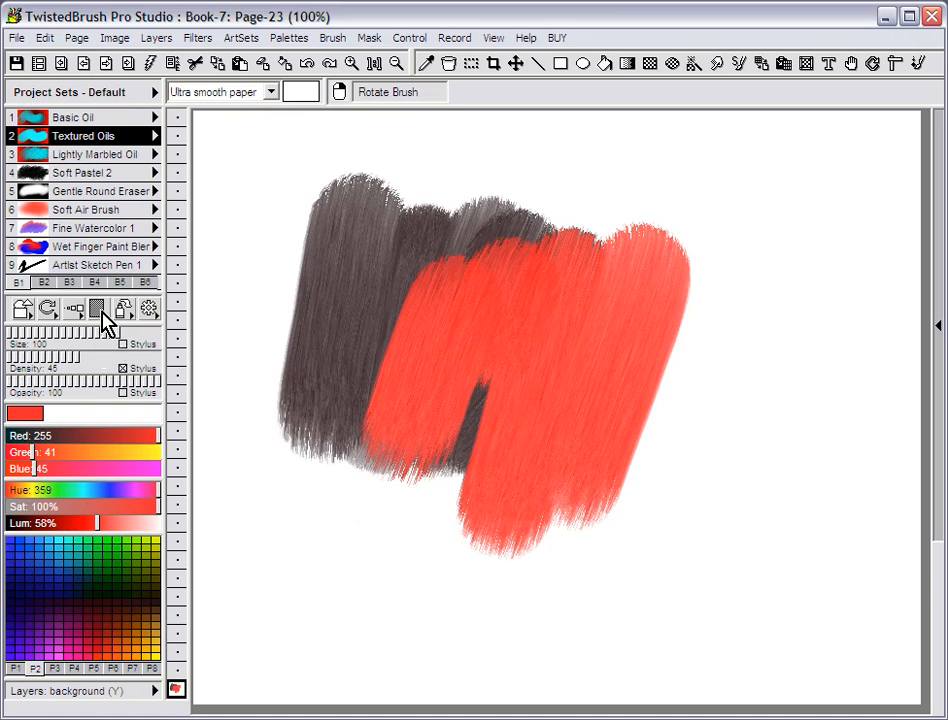
pyautogui.click(305, 240)
pyautogui.click(400, 190)
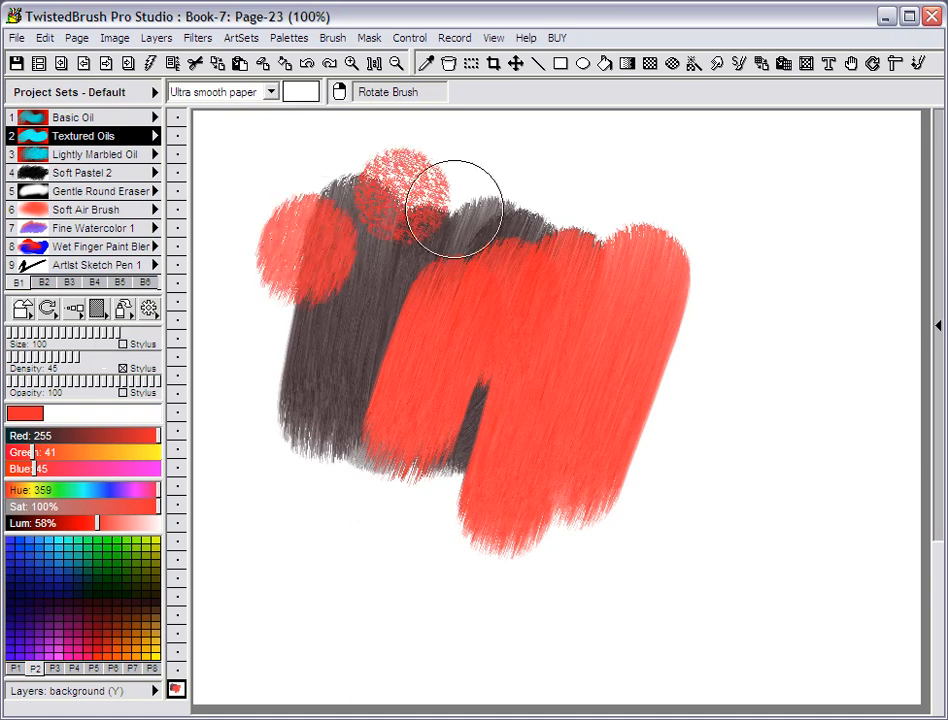
pyautogui.click(466, 195)
pyautogui.moveTo(670, 248)
pyautogui.mouseDown()
pyautogui.moveTo(730, 381)
pyautogui.moveTo(614, 483)
pyautogui.moveTo(560, 500)
pyautogui.mouseUp()
pyautogui.moveTo(266, 310)
pyautogui.mouseDown()
pyautogui.moveTo(328, 269)
pyautogui.moveTo(218, 349)
pyautogui.mouseUp()
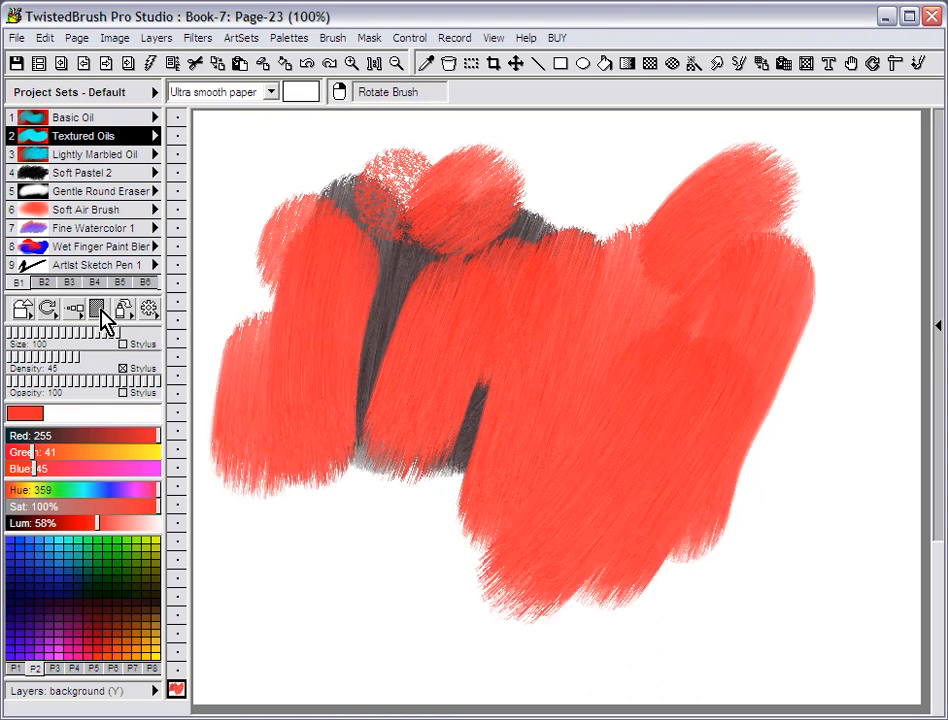
# Step: Browse the brush texture sets, apply a texture from Textures - Procedural 01 and paint a curved red stroke near the page's right edge
pyautogui.click(99, 310)
pyautogui.click(167, 147)
pyautogui.click(180, 160)
pyautogui.click(178, 172)
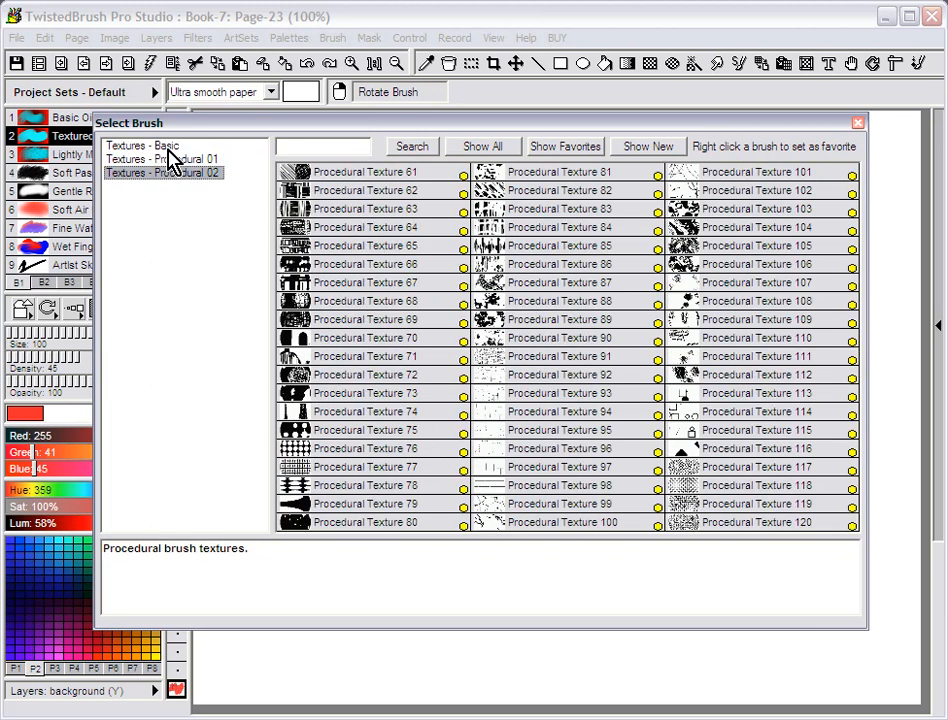
pyautogui.click(168, 149)
pyautogui.click(182, 159)
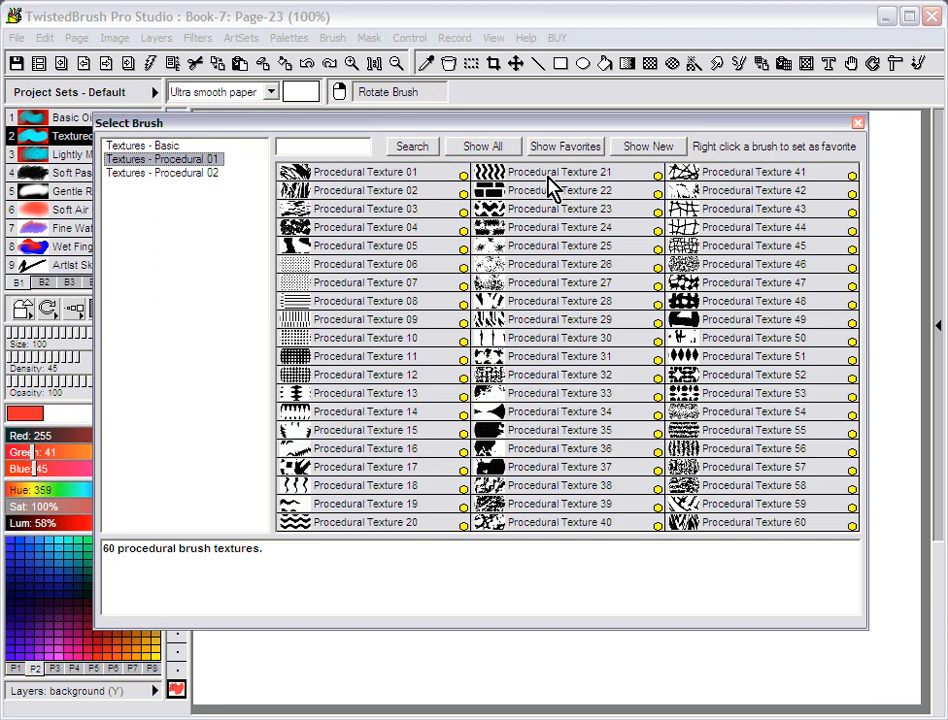
pyautogui.click(624, 314)
pyautogui.moveTo(830, 356); pyautogui.dragTo(817, 562)
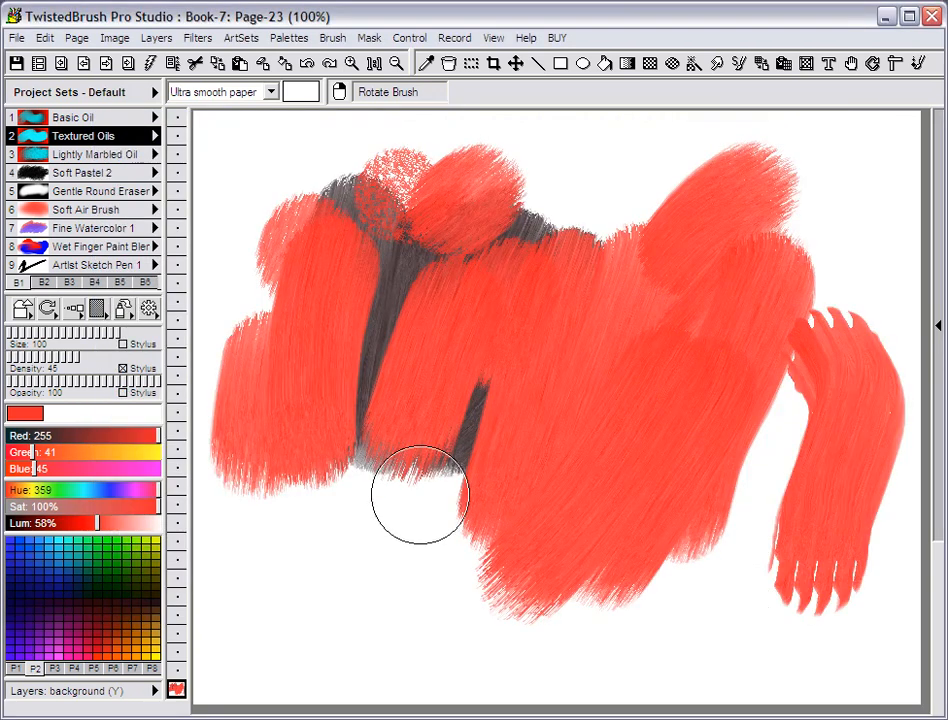
# Step: Paint textured strokes over the drawing in red, in blue and in orange with red 188, green 85 and blue 5
pyautogui.moveTo(412, 428); pyautogui.dragTo(412, 635)
pyautogui.moveTo(453, 442); pyautogui.dragTo(488, 600)
pyautogui.click(110, 490)
pyautogui.moveTo(476, 302)
pyautogui.mouseDown()
pyautogui.moveTo(567, 514)
pyautogui.moveTo(681, 290)
pyautogui.moveTo(510, 343)
pyautogui.moveTo(361, 340)
pyautogui.moveTo(370, 456)
pyautogui.moveTo(584, 315)
pyautogui.moveTo(677, 396)
pyautogui.moveTo(607, 309)
pyautogui.moveTo(508, 387)
pyautogui.moveTo(286, 375)
pyautogui.moveTo(413, 355)
pyautogui.moveTo(394, 314)
pyautogui.mouseUp()
pyautogui.click(131, 641)
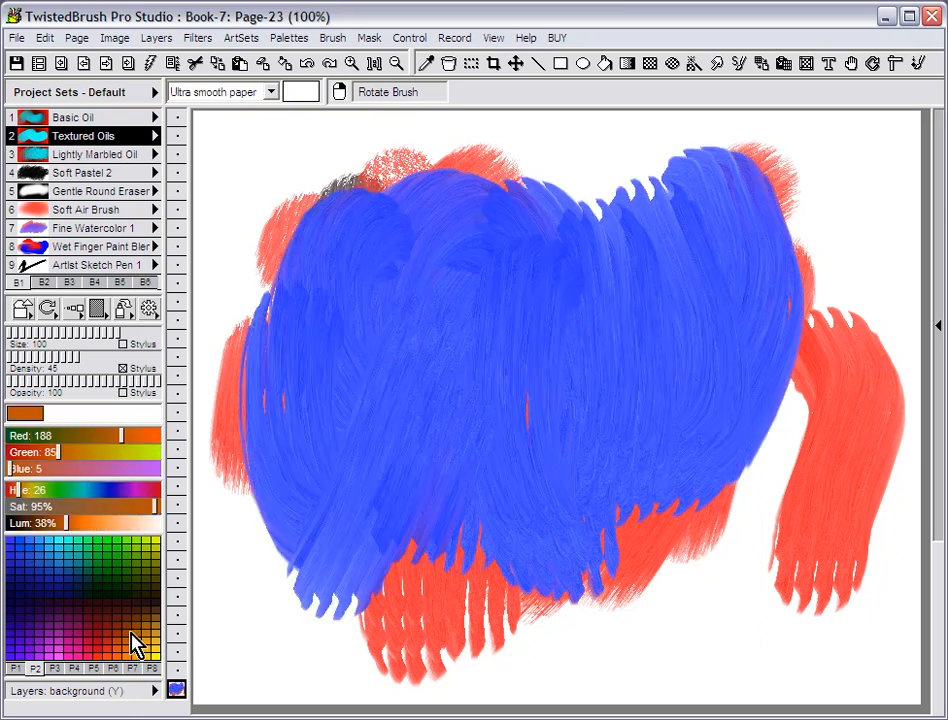
pyautogui.moveTo(403, 489)
pyautogui.mouseDown()
pyautogui.moveTo(514, 510)
pyautogui.moveTo(515, 540)
pyautogui.mouseUp()
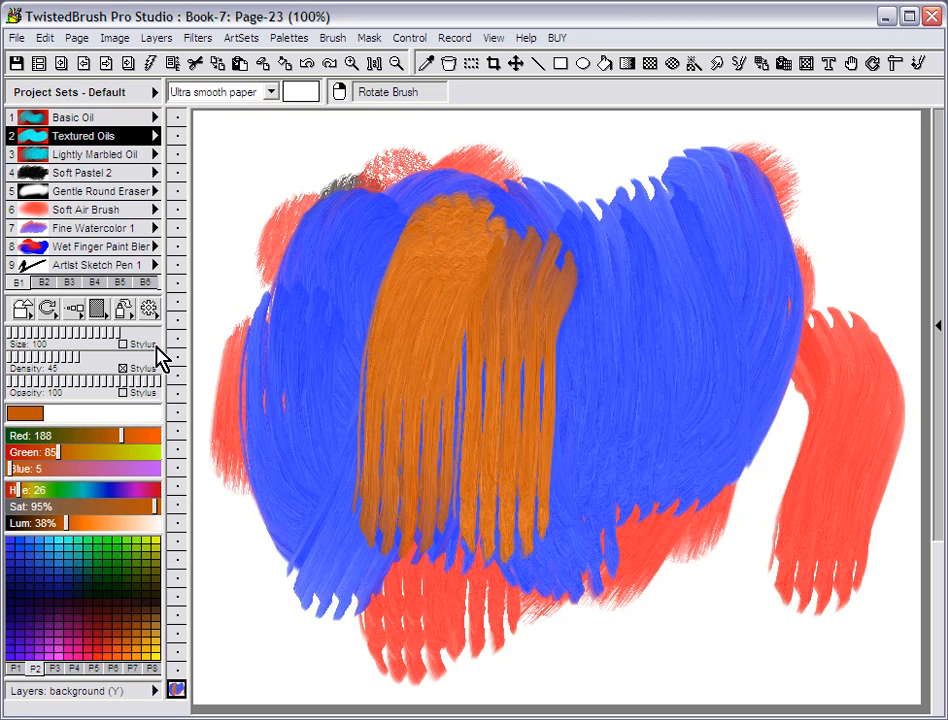
# Step: Apply Procedural Texture 44 from Textures - Procedural 01 and paint textured strokes in orange and in dark brown with red 120, green 33, blue 10
pyautogui.click(100, 310)
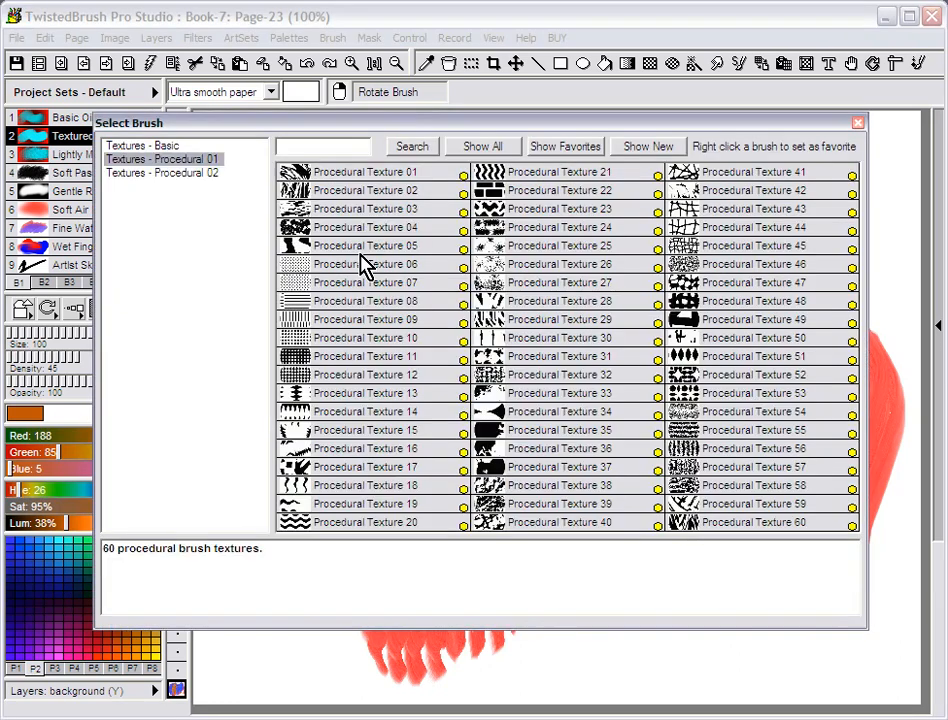
pyautogui.click(700, 228)
pyautogui.moveTo(715, 313); pyautogui.dragTo(630, 410)
pyautogui.moveTo(620, 241)
pyautogui.mouseDown()
pyautogui.moveTo(620, 210)
pyautogui.moveTo(489, 177)
pyautogui.moveTo(331, 206)
pyautogui.moveTo(326, 278)
pyautogui.moveTo(286, 334)
pyautogui.moveTo(297, 254)
pyautogui.moveTo(275, 228)
pyautogui.moveTo(407, 194)
pyautogui.moveTo(385, 287)
pyautogui.moveTo(320, 422)
pyautogui.moveTo(310, 378)
pyautogui.moveTo(346, 335)
pyautogui.moveTo(411, 444)
pyautogui.moveTo(317, 487)
pyautogui.moveTo(558, 390)
pyautogui.moveTo(574, 305)
pyautogui.moveTo(563, 459)
pyautogui.mouseUp()
pyautogui.click(116, 636)
pyautogui.moveTo(404, 384)
pyautogui.mouseDown()
pyautogui.moveTo(391, 354)
pyautogui.moveTo(307, 313)
pyautogui.moveTo(372, 465)
pyautogui.mouseUp()
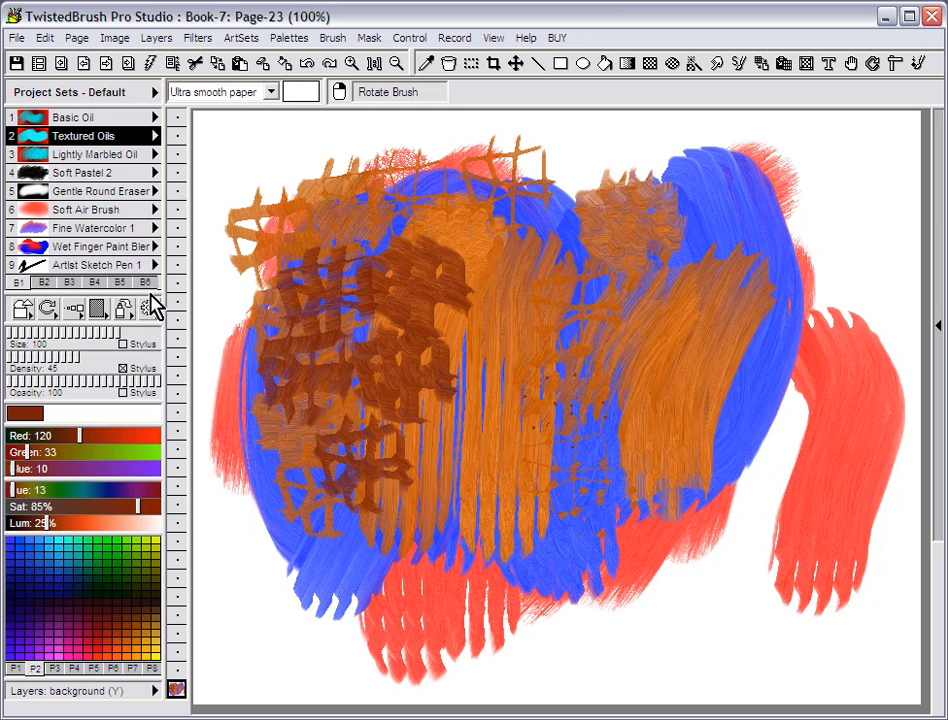
# Step: Apply the New Basic Brush effect from Effects - Basic to the Basic Oil brush and paint a wavy brown stroke across the cleared page
pyautogui.press('1')
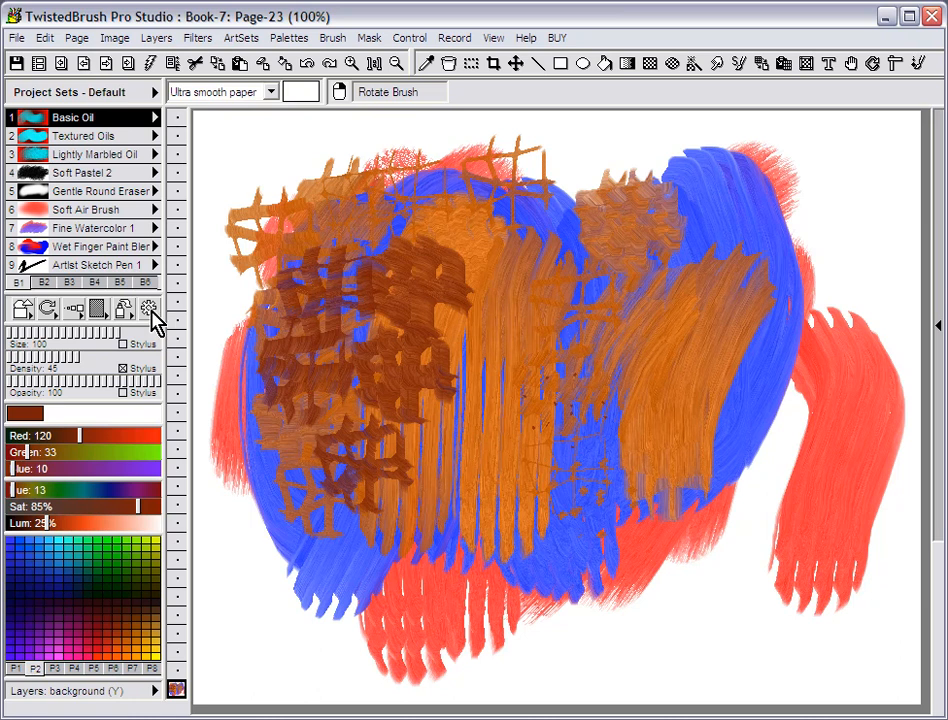
pyautogui.click(150, 309)
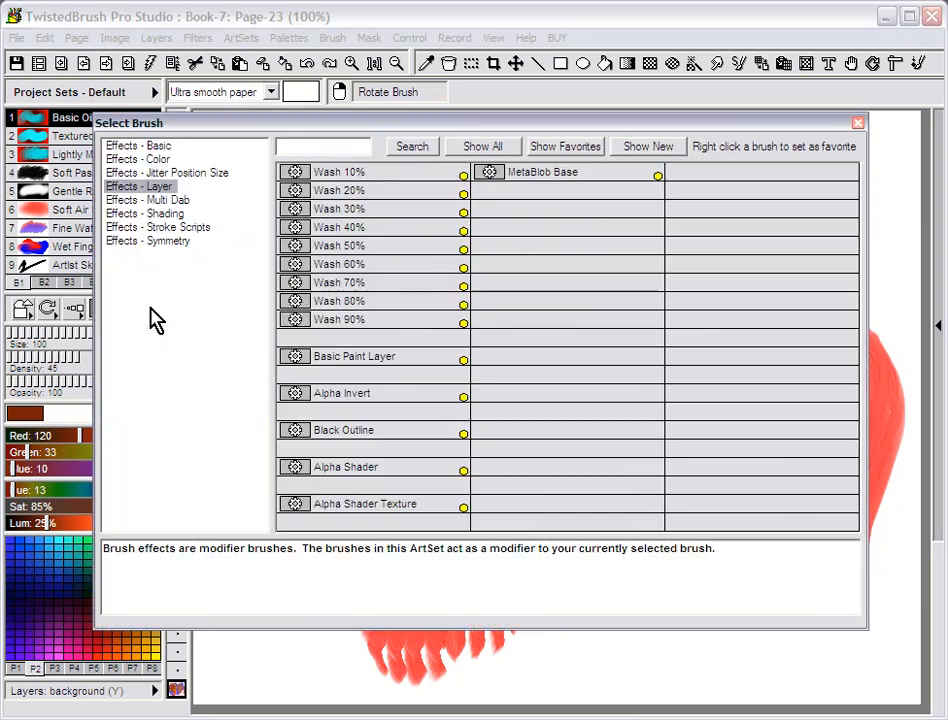
pyautogui.click(156, 148)
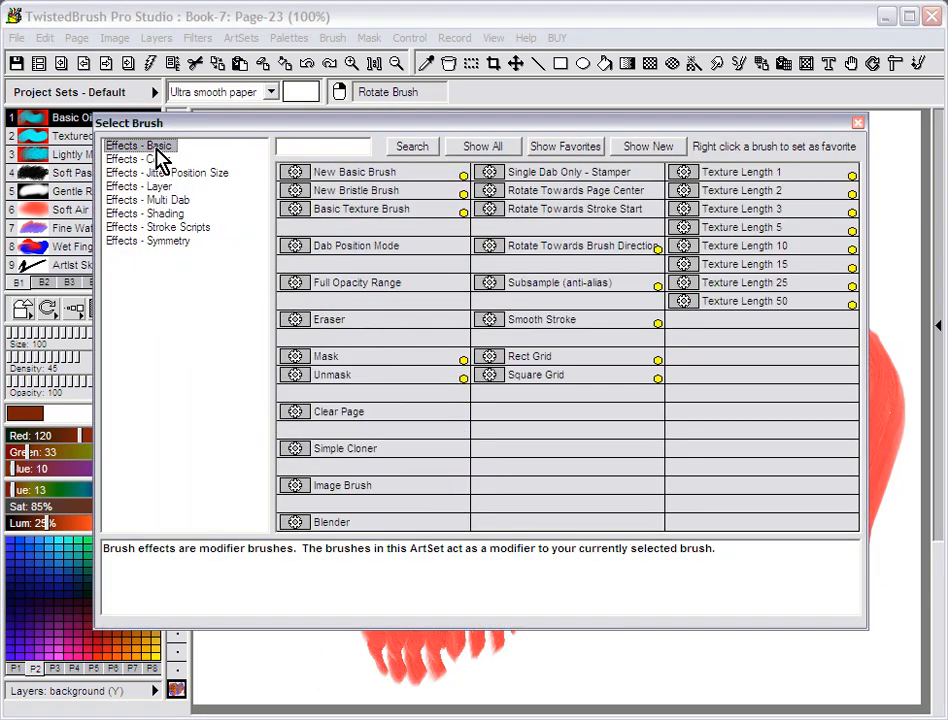
pyautogui.click(367, 176)
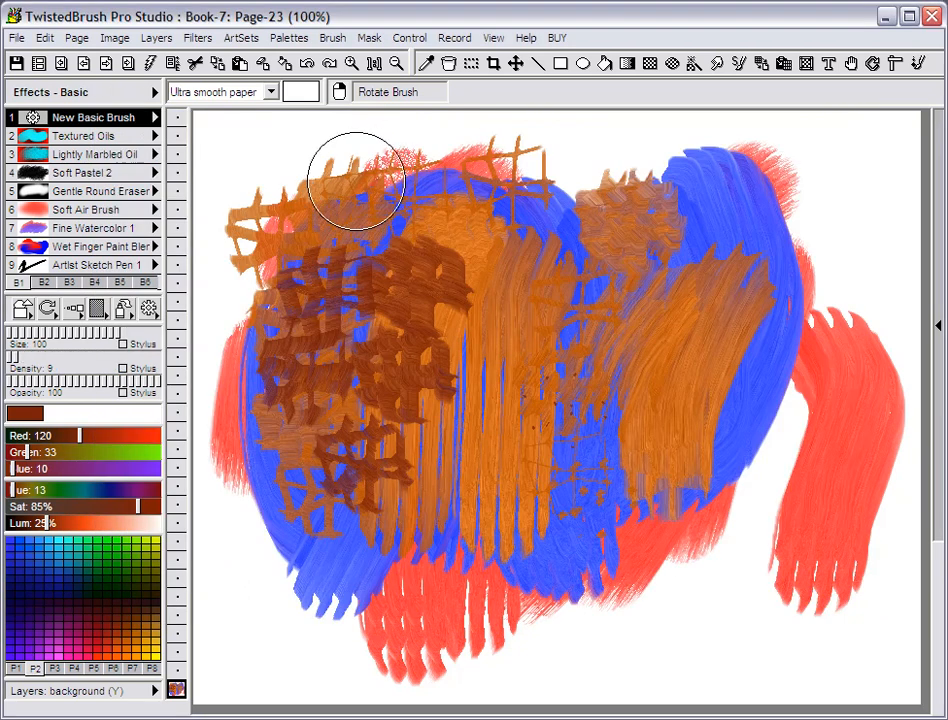
pyautogui.click(263, 64)
pyautogui.moveTo(359, 281)
pyautogui.mouseDown()
pyautogui.moveTo(645, 321)
pyautogui.moveTo(765, 393)
pyautogui.mouseUp()
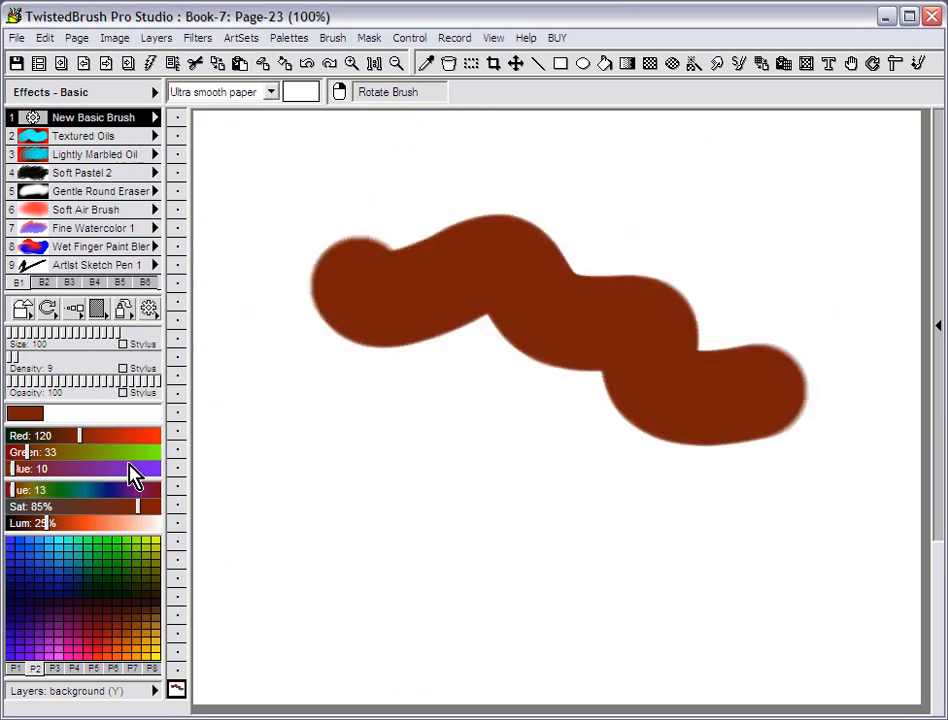
# Step: Browse the brush effect sets, including color, jitter position size, layer, multi dab, shading and symmetry
pyautogui.click(150, 312)
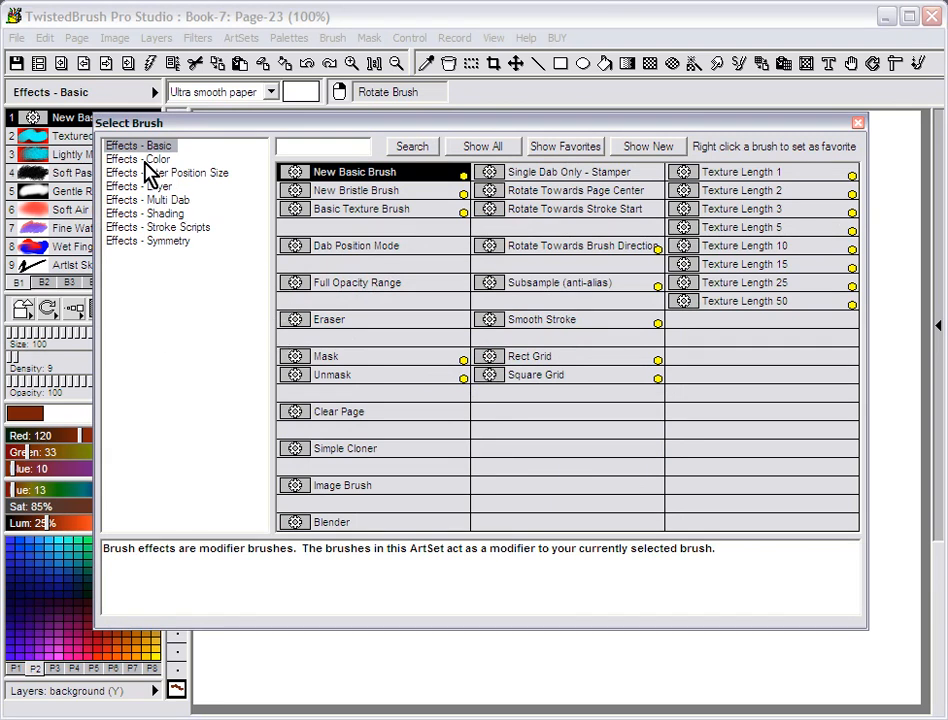
pyautogui.click(163, 159)
pyautogui.click(170, 187)
pyautogui.click(167, 200)
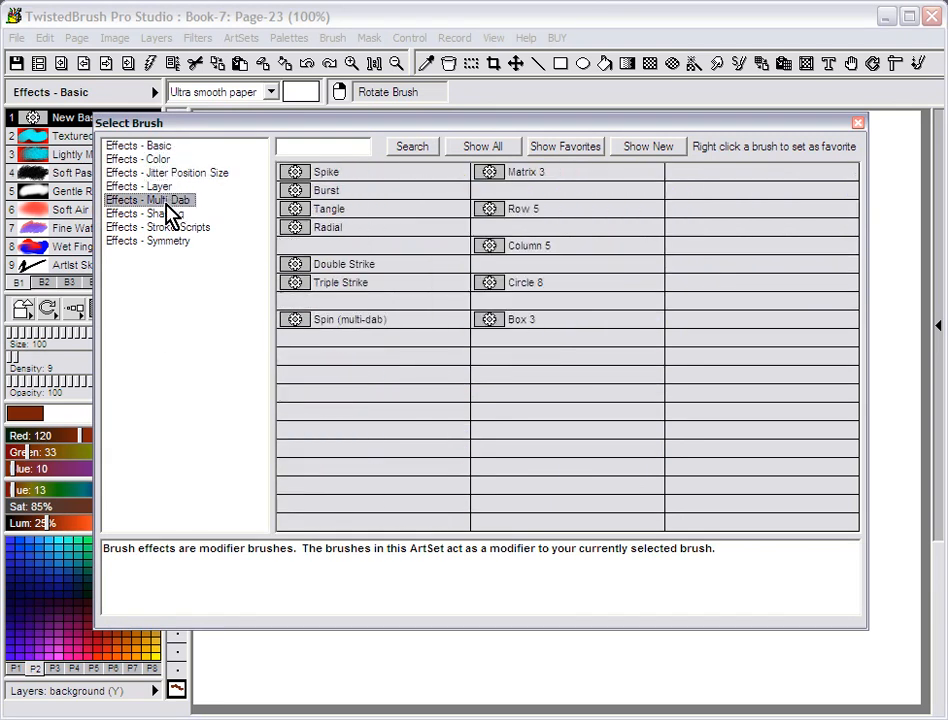
pyautogui.click(168, 214)
pyautogui.click(178, 241)
pyautogui.click(162, 174)
pyautogui.click(161, 160)
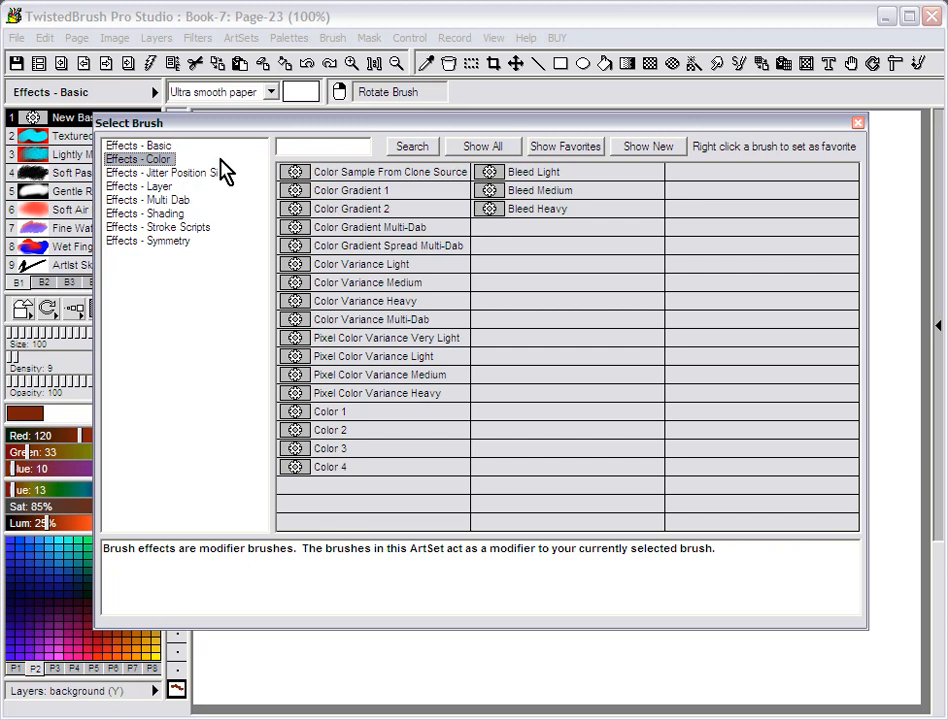
# Step: Apply a wash effect from Effects - Layer and paint overlapping translucent strokes in brown and in orange with saturation 68% and luminance 56%
pyautogui.click(172, 187)
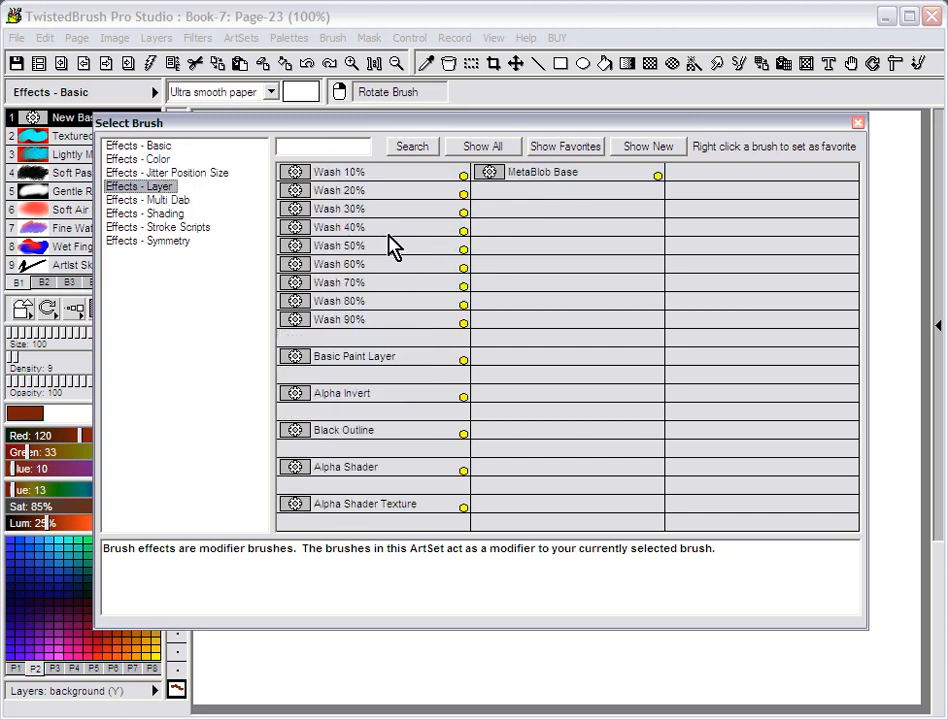
pyautogui.click(370, 276)
pyautogui.moveTo(571, 307)
pyautogui.mouseDown()
pyautogui.moveTo(461, 381)
pyautogui.moveTo(418, 203)
pyautogui.moveTo(238, 375)
pyautogui.mouseUp()
pyautogui.moveTo(657, 268)
pyautogui.mouseDown()
pyautogui.moveTo(565, 362)
pyautogui.moveTo(491, 469)
pyautogui.mouseUp()
pyautogui.moveTo(606, 271); pyautogui.dragTo(440, 484)
pyautogui.moveTo(514, 303)
pyautogui.mouseDown()
pyautogui.moveTo(390, 470)
pyautogui.moveTo(546, 296)
pyautogui.moveTo(500, 455)
pyautogui.moveTo(627, 402)
pyautogui.moveTo(690, 409)
pyautogui.moveTo(527, 268)
pyautogui.moveTo(437, 250)
pyautogui.moveTo(278, 374)
pyautogui.moveTo(256, 423)
pyautogui.moveTo(417, 421)
pyautogui.moveTo(433, 278)
pyautogui.mouseUp()
pyautogui.click(103, 523)
pyautogui.click(112, 506)
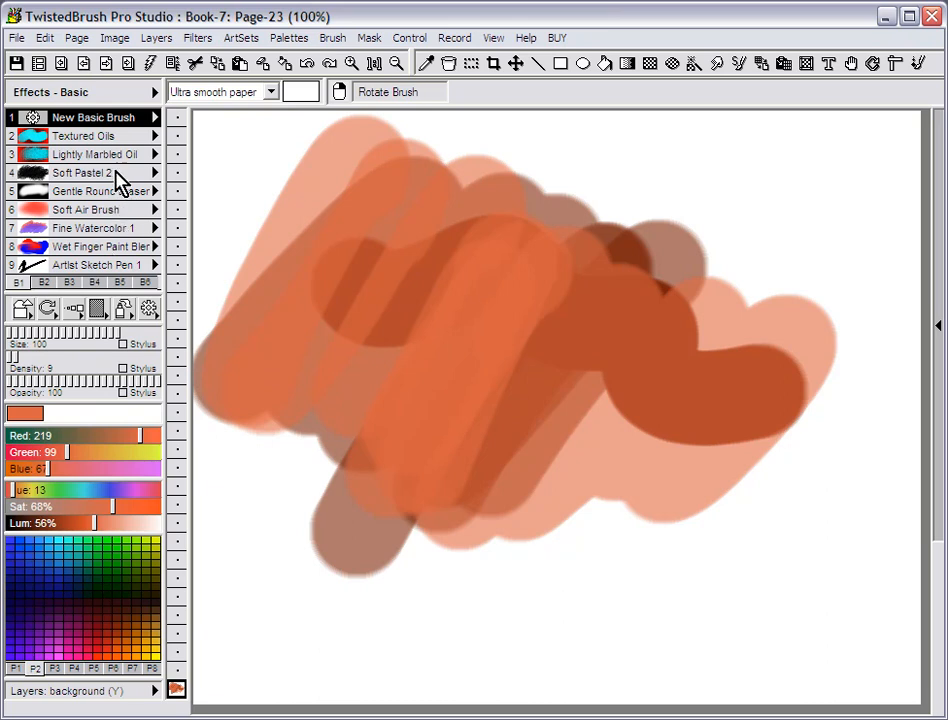
# Step: Restore the default brushes of the Project Sets - Default art set and paint diagonal orange Basic Oil strokes over the drawing's right half
pyautogui.click(117, 174)
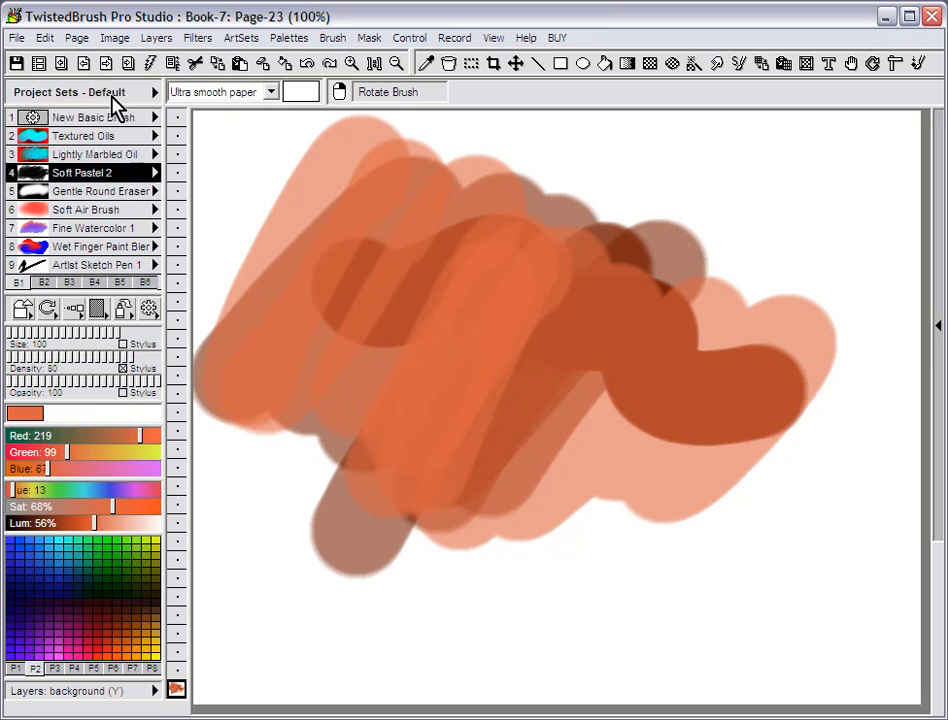
pyautogui.click(128, 95)
pyautogui.click(144, 78)
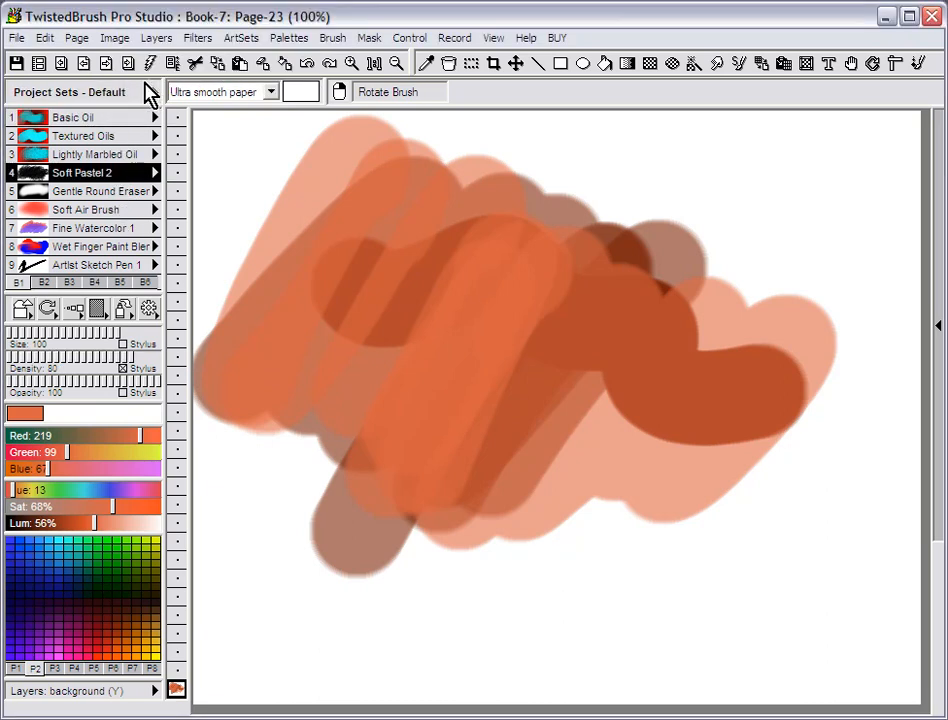
pyautogui.click(106, 118)
pyautogui.moveTo(582, 419)
pyautogui.mouseDown()
pyautogui.moveTo(625, 531)
pyautogui.moveTo(751, 424)
pyautogui.moveTo(434, 529)
pyautogui.mouseUp()
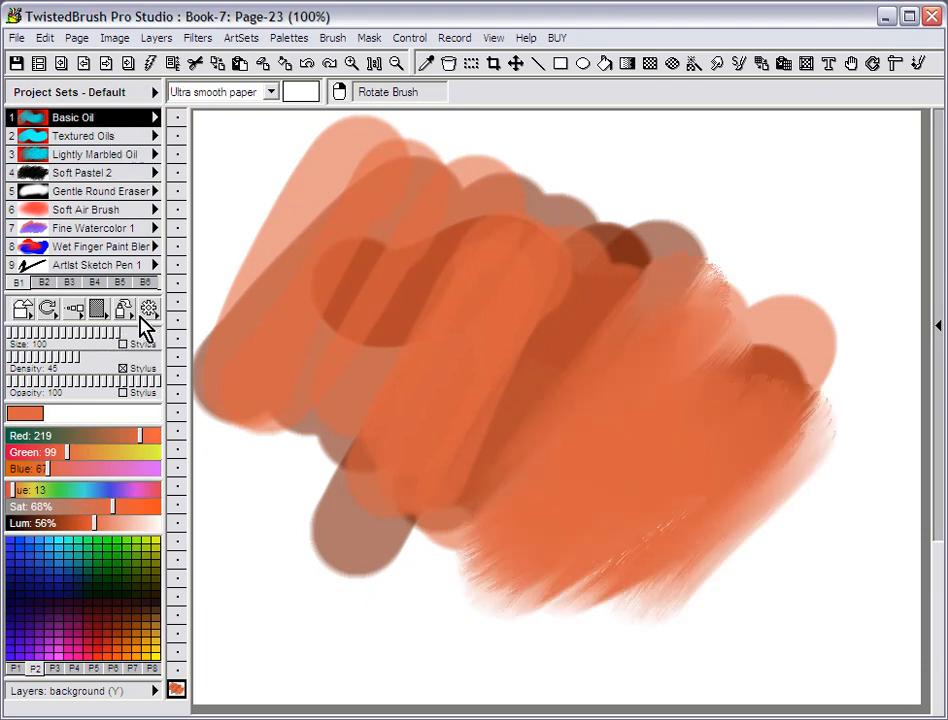
# Step: Apply a wash effect from Effects - Layer to Basic Oil and paint dark red strokes over the drawing's lower left area
pyautogui.click(150, 310)
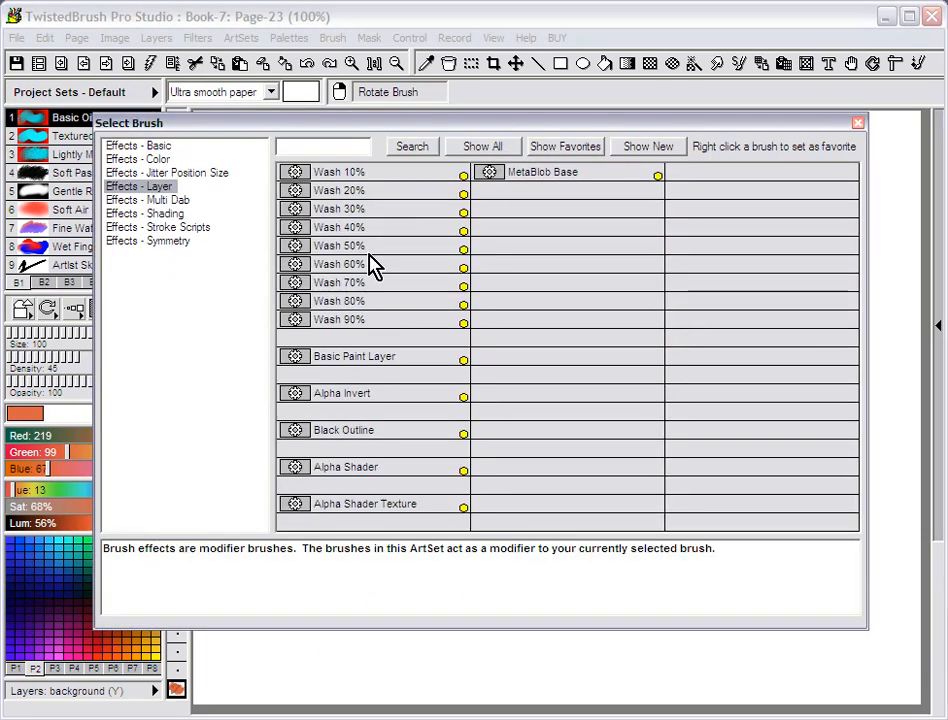
pyautogui.click(311, 300)
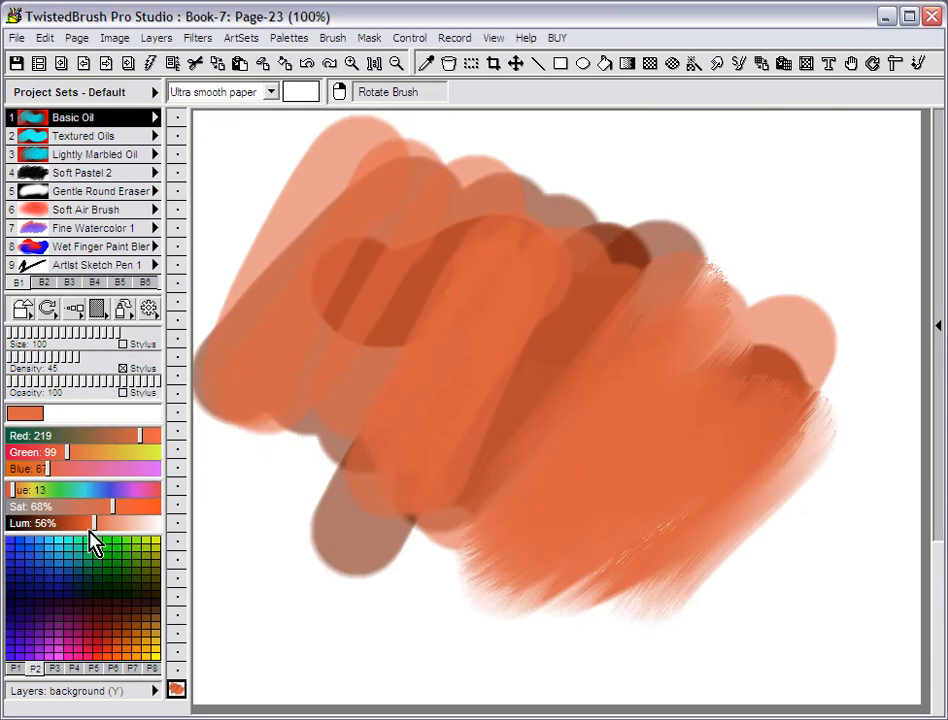
pyautogui.click(103, 620)
pyautogui.moveTo(394, 416)
pyautogui.mouseDown()
pyautogui.moveTo(366, 417)
pyautogui.moveTo(250, 560)
pyautogui.mouseUp()
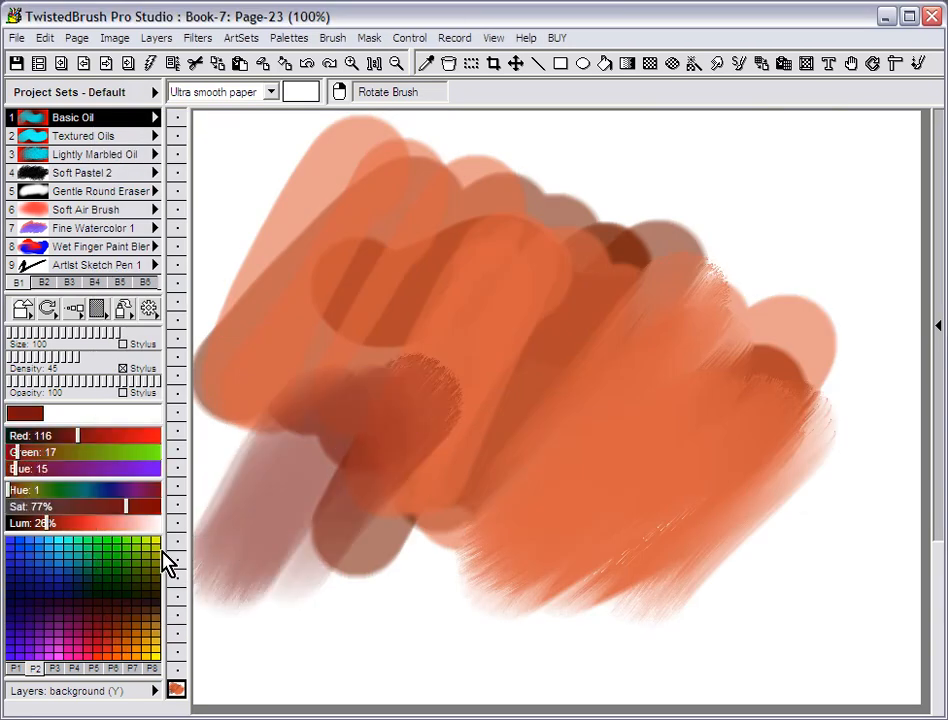
# Step: Set the color's blue value to 242 and paint purple wash strokes over the drawing's lower and right parts
pyautogui.click(145, 469)
pyautogui.click(155, 469)
pyautogui.moveTo(444, 385)
pyautogui.mouseDown()
pyautogui.moveTo(464, 421)
pyautogui.moveTo(381, 517)
pyautogui.moveTo(405, 576)
pyautogui.moveTo(396, 601)
pyautogui.moveTo(663, 525)
pyautogui.moveTo(454, 611)
pyautogui.moveTo(610, 486)
pyautogui.moveTo(459, 529)
pyautogui.moveTo(408, 533)
pyautogui.moveTo(400, 627)
pyautogui.mouseUp()
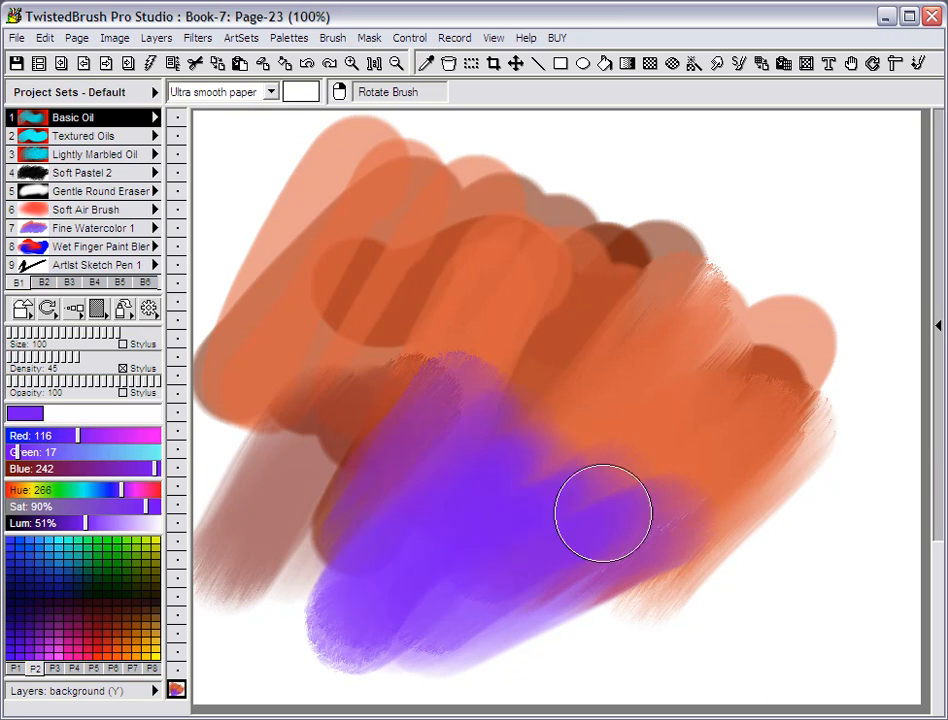
pyautogui.moveTo(674, 454)
pyautogui.mouseDown()
pyautogui.moveTo(747, 233)
pyautogui.moveTo(664, 303)
pyautogui.moveTo(777, 275)
pyautogui.moveTo(560, 250)
pyautogui.mouseUp()
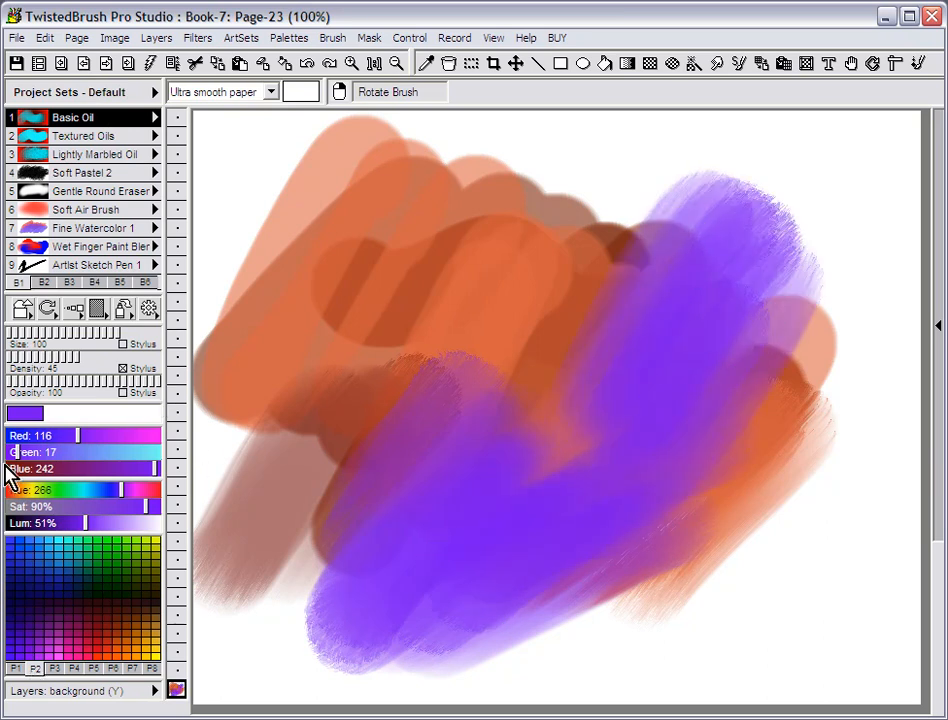